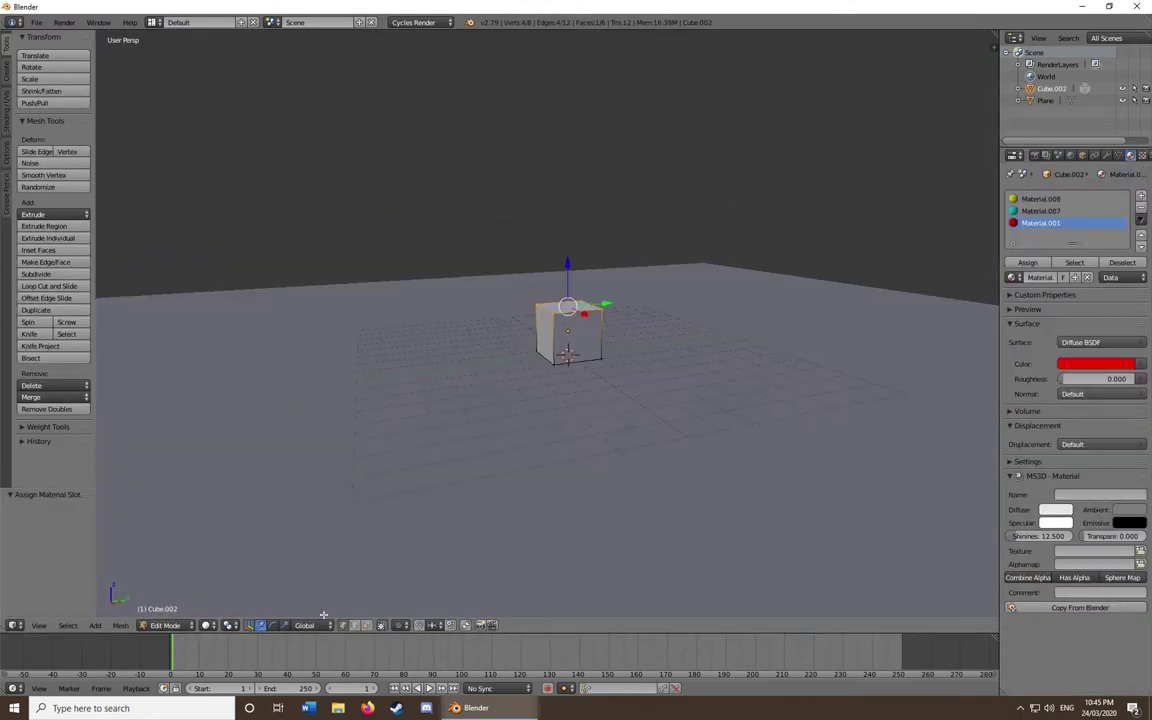
Assign the cyan Material.007 to the cube's side faces.
left_click(1040, 211)
left_click(1040, 262)
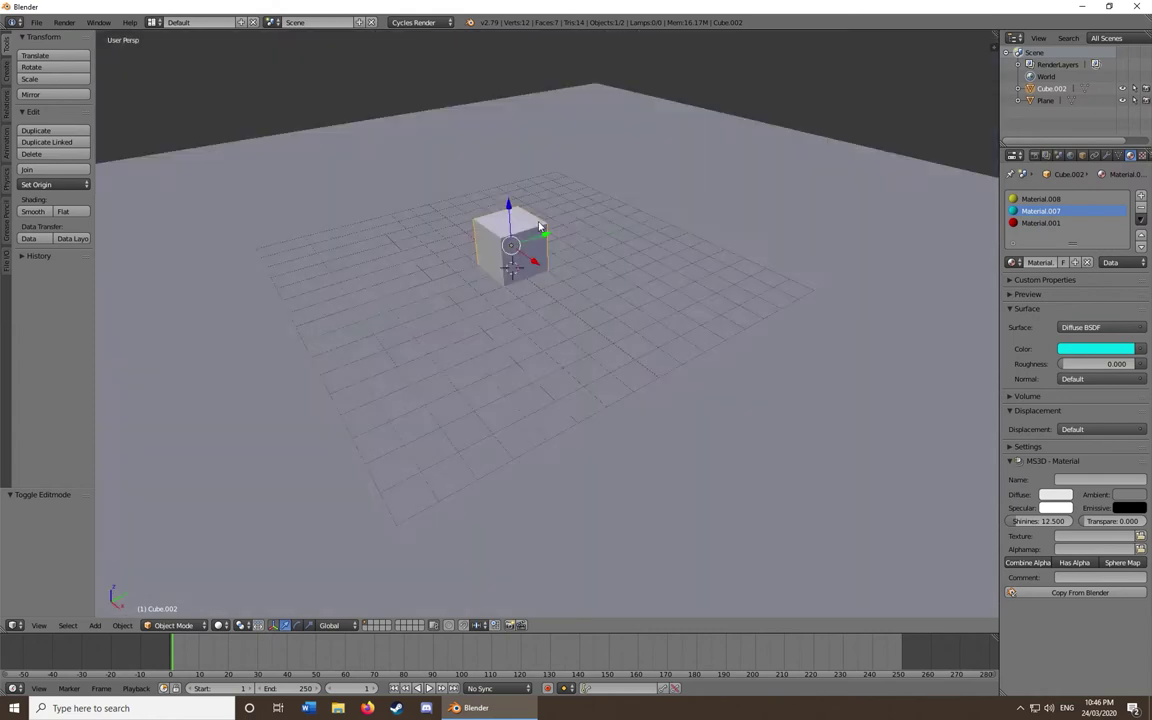
Add a camera aligned to the current view of the cube and shift it slightly along global Z.
left_click(95, 625)
left_click(133, 487)
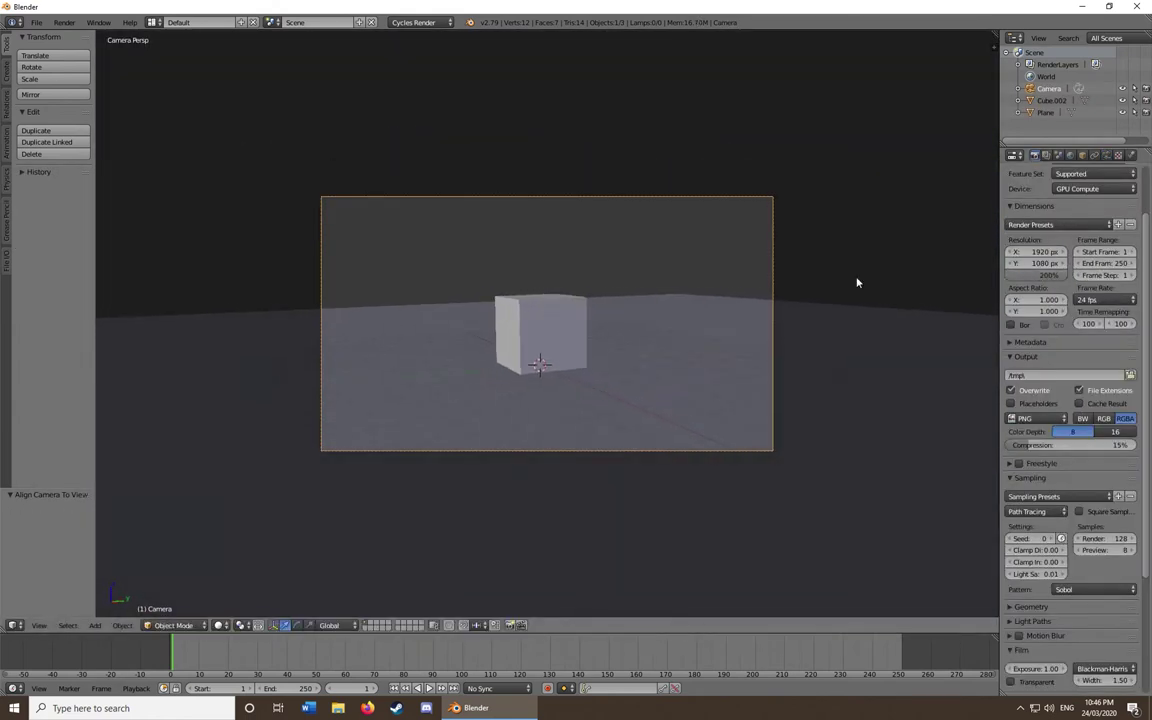
right_click(535, 334)
key("n")
key("n")
key("g")
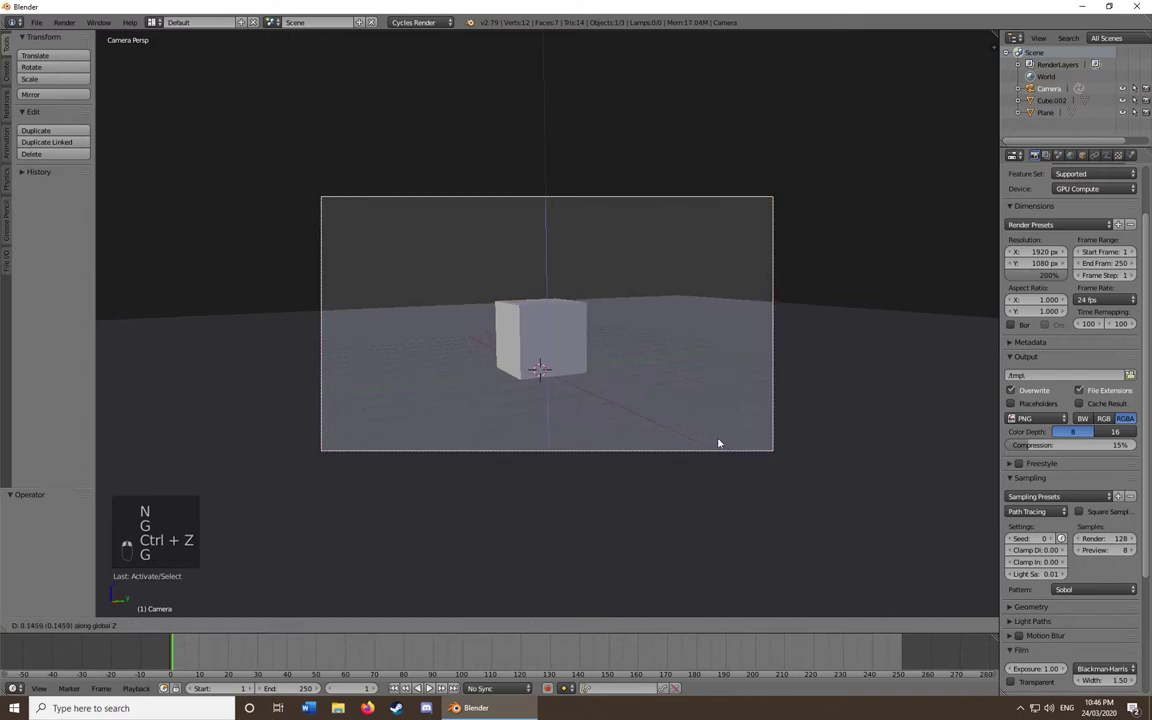
Brighten the world background colour to light grey and make the film background transparent, checking the rendered preview.
key("shift+z")
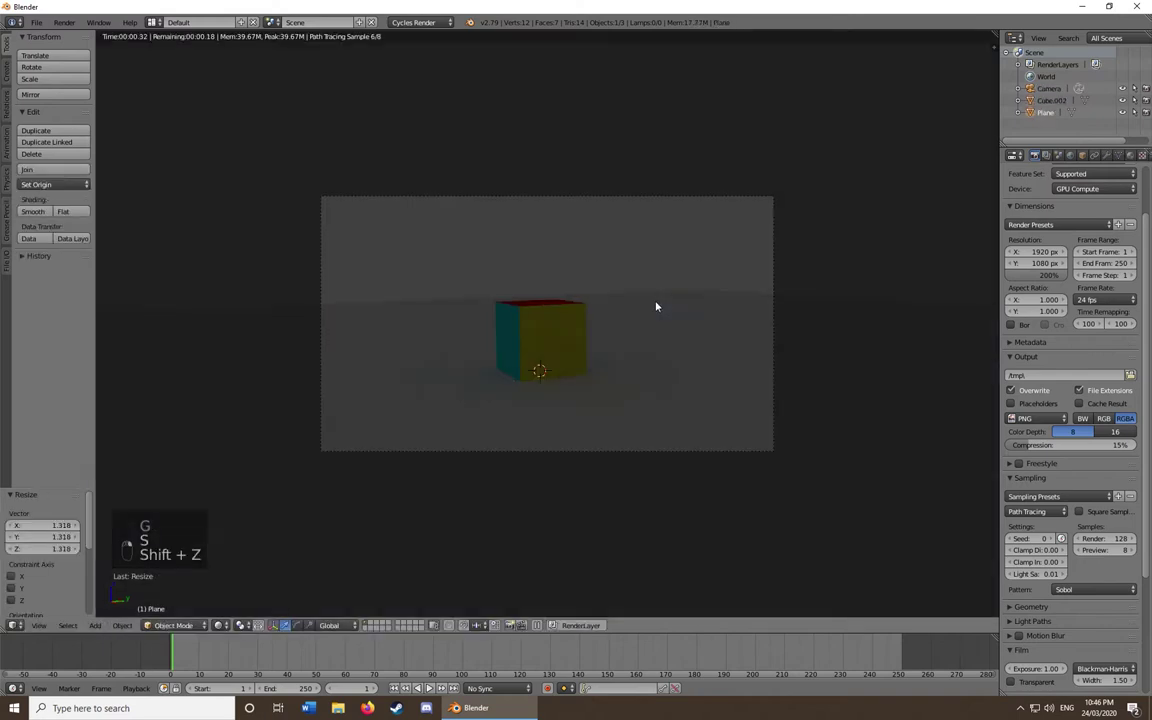
left_click(1046, 155)
left_click(1105, 275)
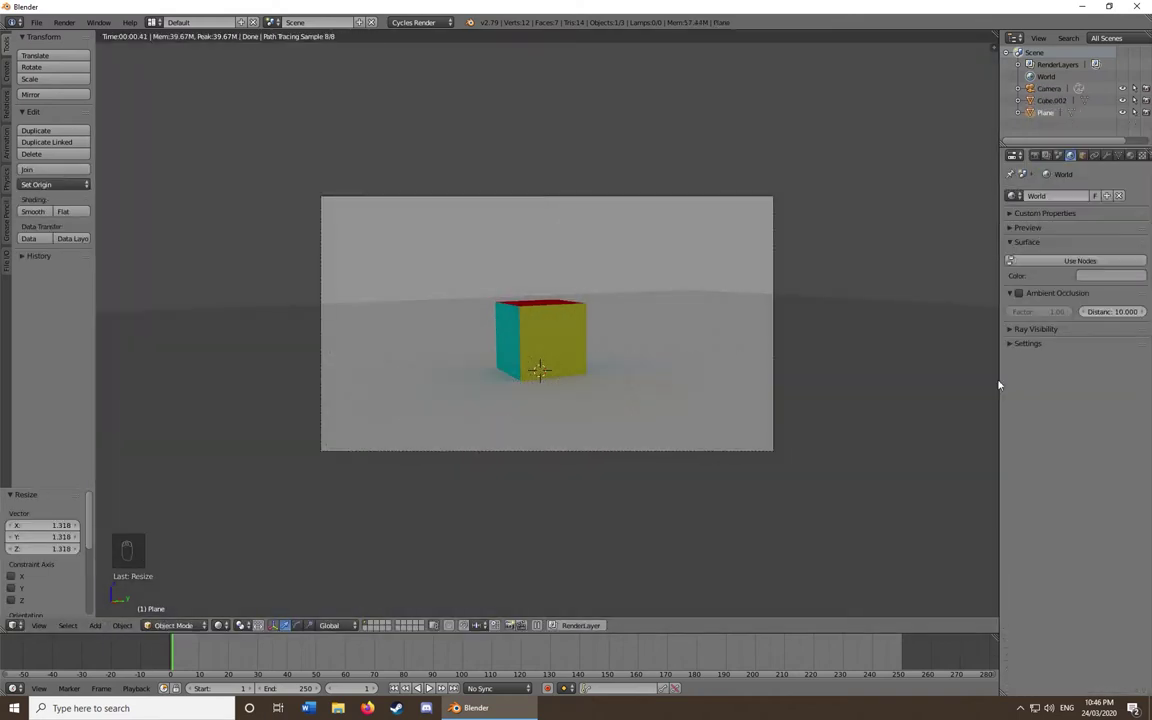
scroll(1038, 622, "down", 3)
key("shift+z")
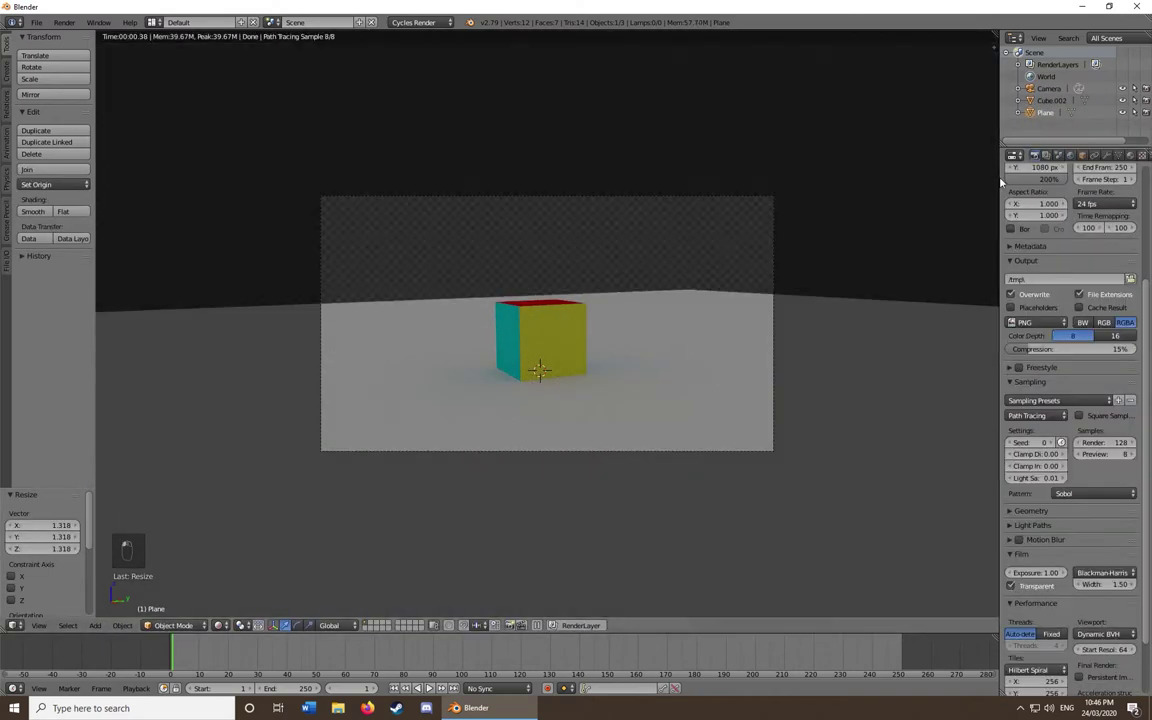
Add a Hemi lamp high above the cube and enlarge it about 5.1 times.
key("shift+c")
key("a")
left_click(200, 490)
key("g")
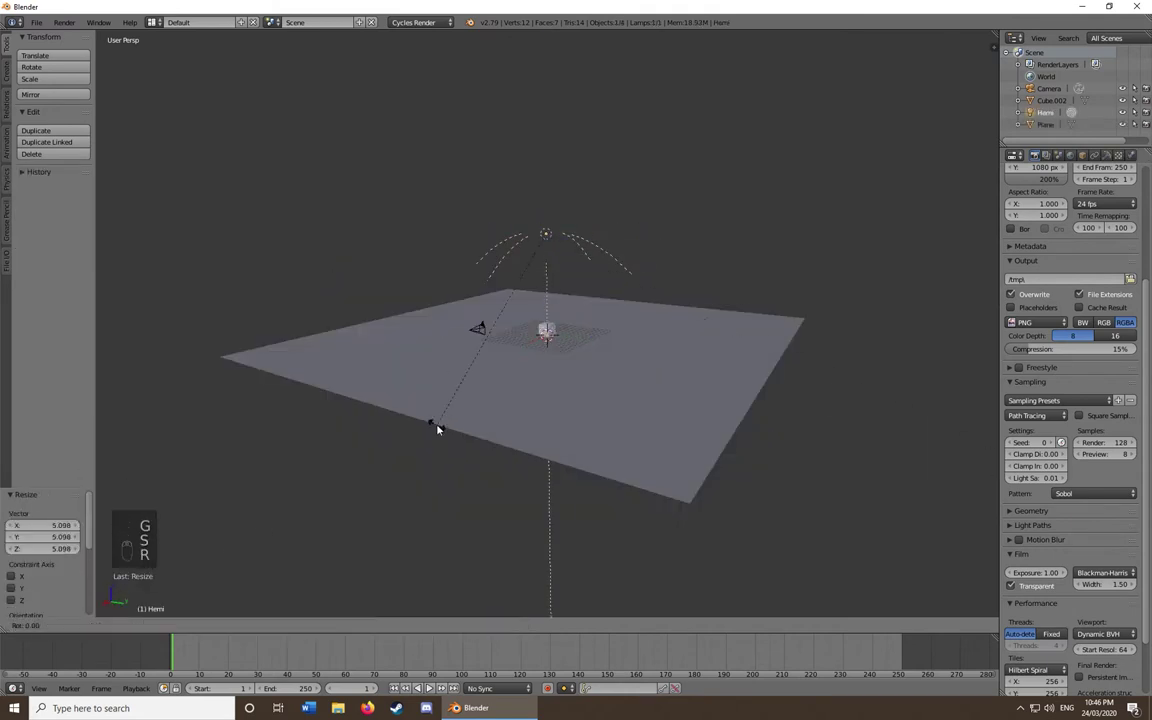
left_click(433, 450)
Rotate the Hemi lamp and move it about -9.03 units along Y to light the cube from the side.
key("KP_0")
key("shift+z")
key("shift+z")
key("r")
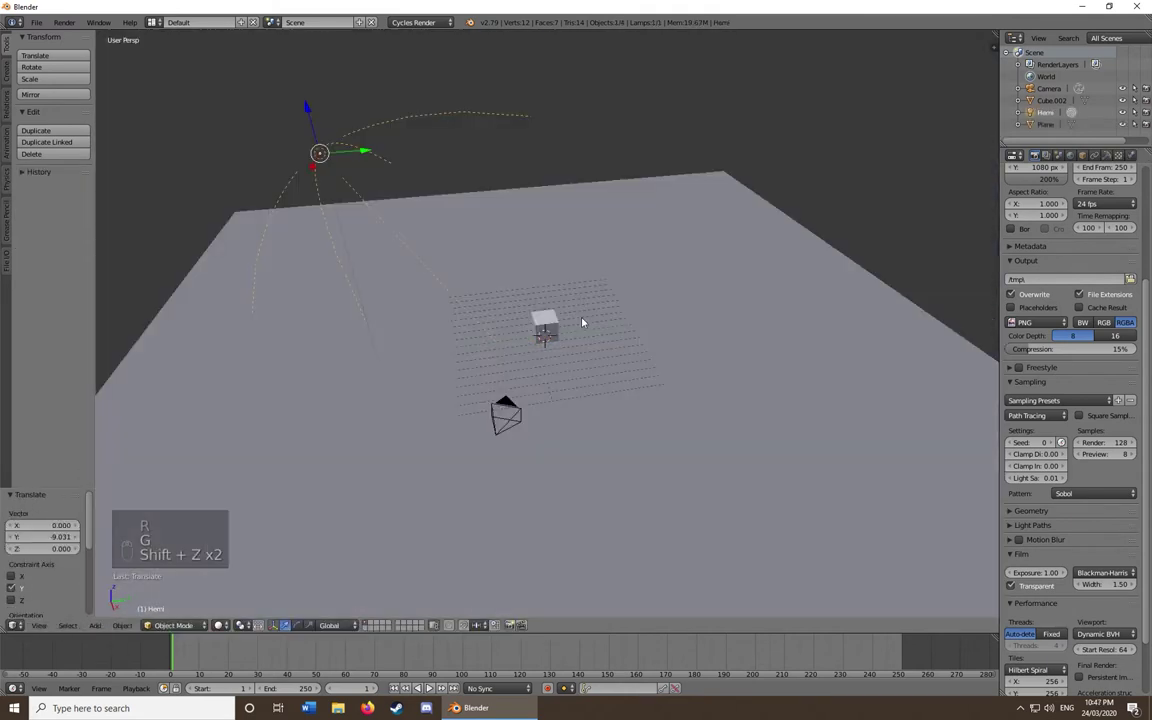
Rotate the Hemi lamp about 49.1° around global Z, checking the light in the rendered camera view.
key("shift+z")
key("shift+z")
key("shift+z")
key("KP_0")
key("shift+z")
key("KP_0")
key("r")
left_click(578, 174)
Enlarge the Hemi lamp further, rotate it about -16.1° around its local Y axis, and preview it through the camera.
key("s")
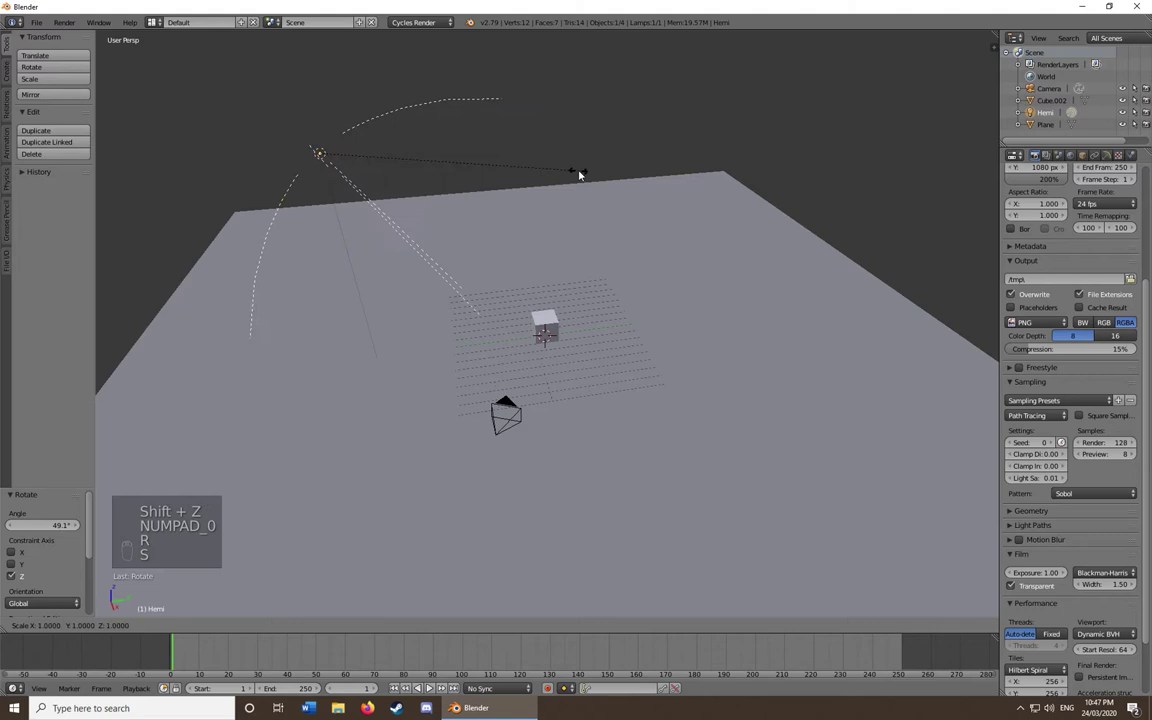
key("ctrl+z")
key("s")
left_click(900, 377)
left_click(838, 252)
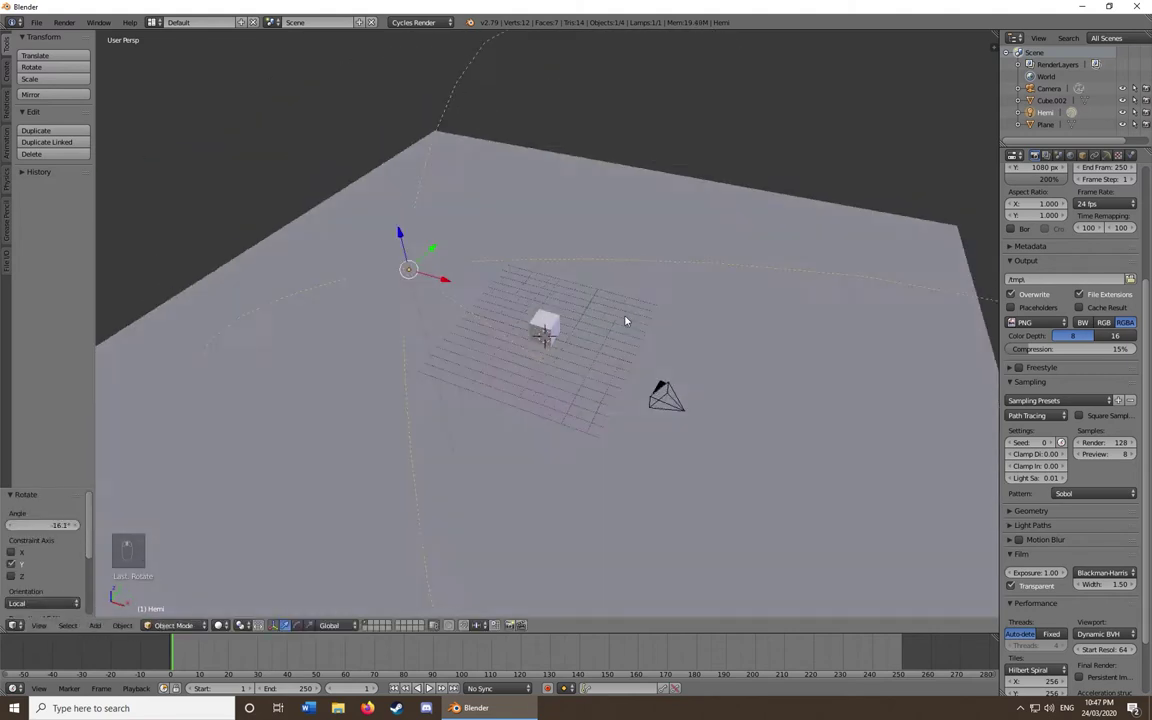
key("shift+z")
key("KP_0")
Duplicate the cube, place the copy behind it and rotate the copy about -67.1° around Z.
right_click(549, 328)
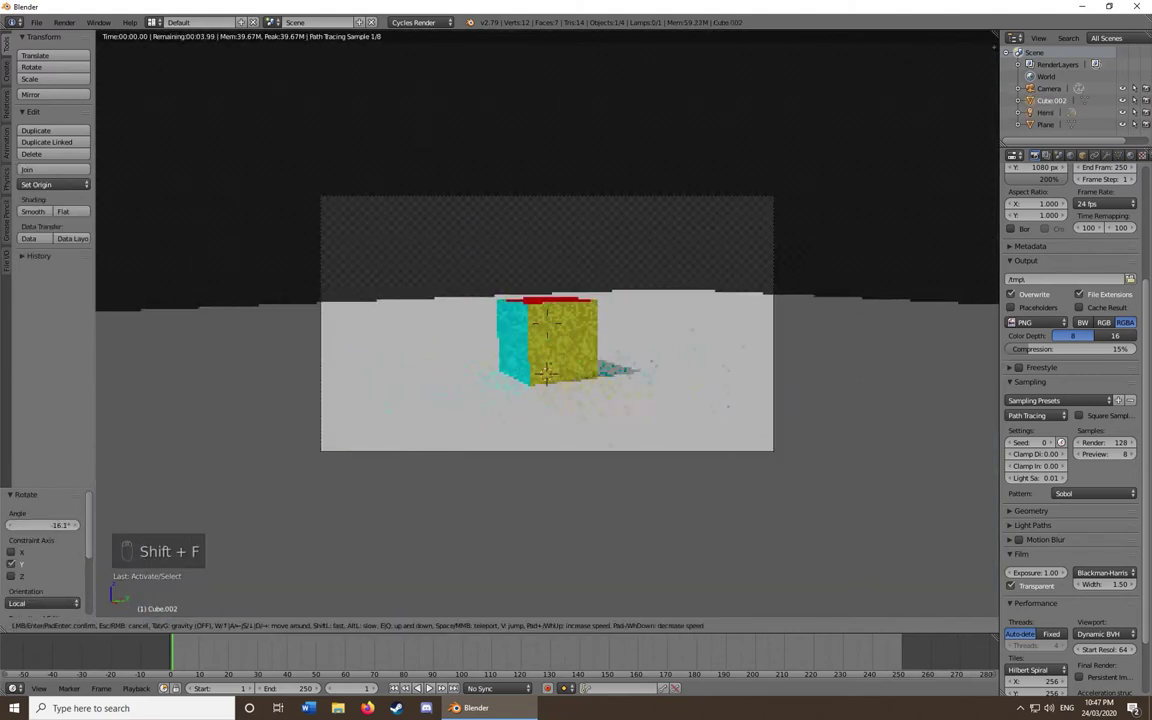
key("shift+z")
key("shift+d")
key("r")
left_click(555, 284)
key("shift+z")
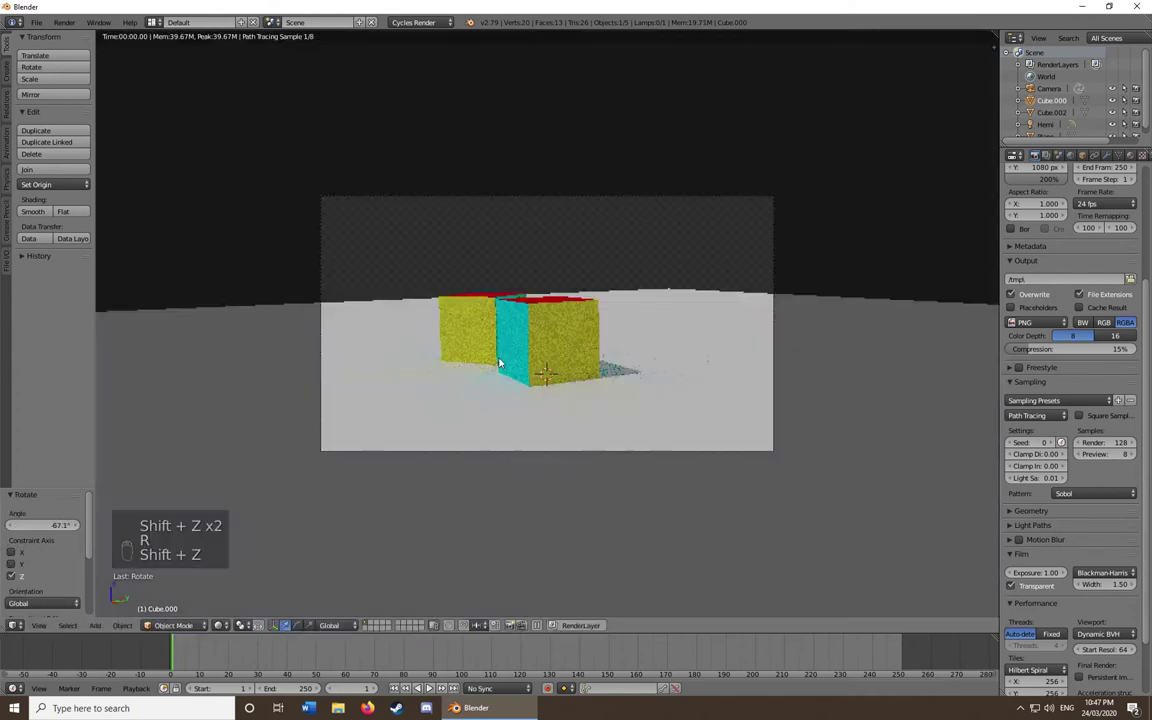
Duplicate the rear cube and raise the copy along global Z to stack it.
key("shift+z")
key("shift+d")
left_click(454, 197)
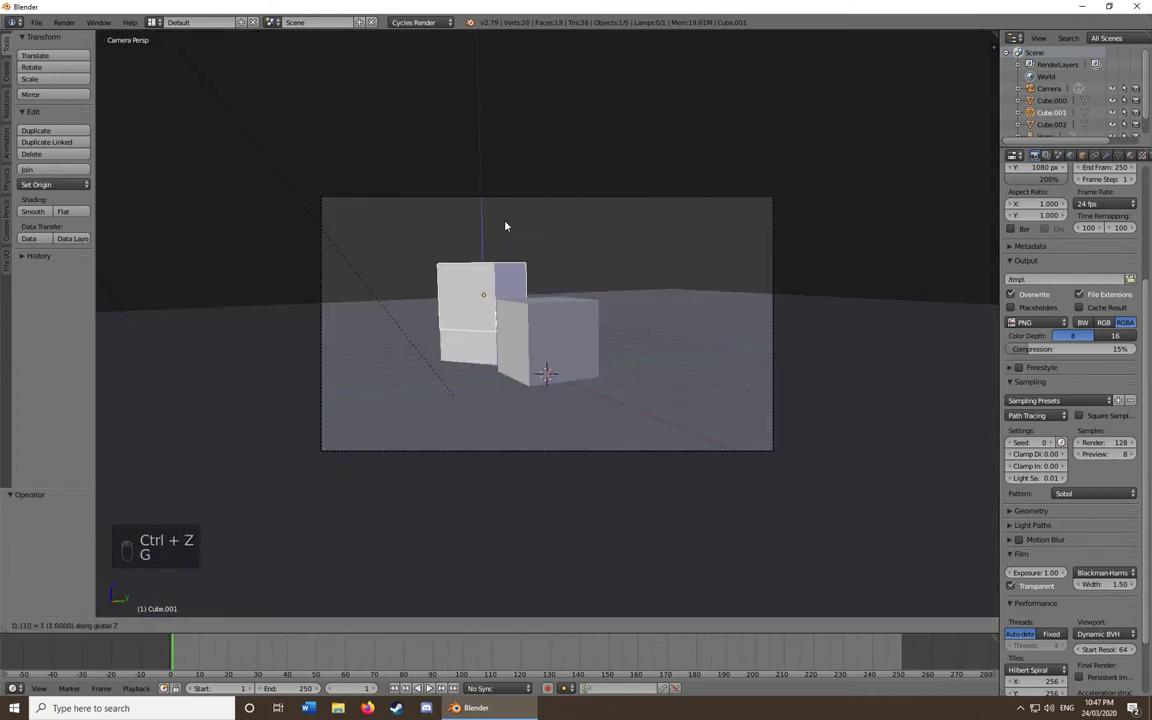
Rotate the stacked cube around Z and move it horizontally so it rests across the lower cubes.
key("KP_0")
key("r")
key("z")
left_click(591, 322)
key("g")
key("shift+z")
left_click(591, 322)
Using Material shading, duplicate the original cube, place the copy beside the stack and turn it 90° about its local X axis.
key("KP_7")
key("shift+d")
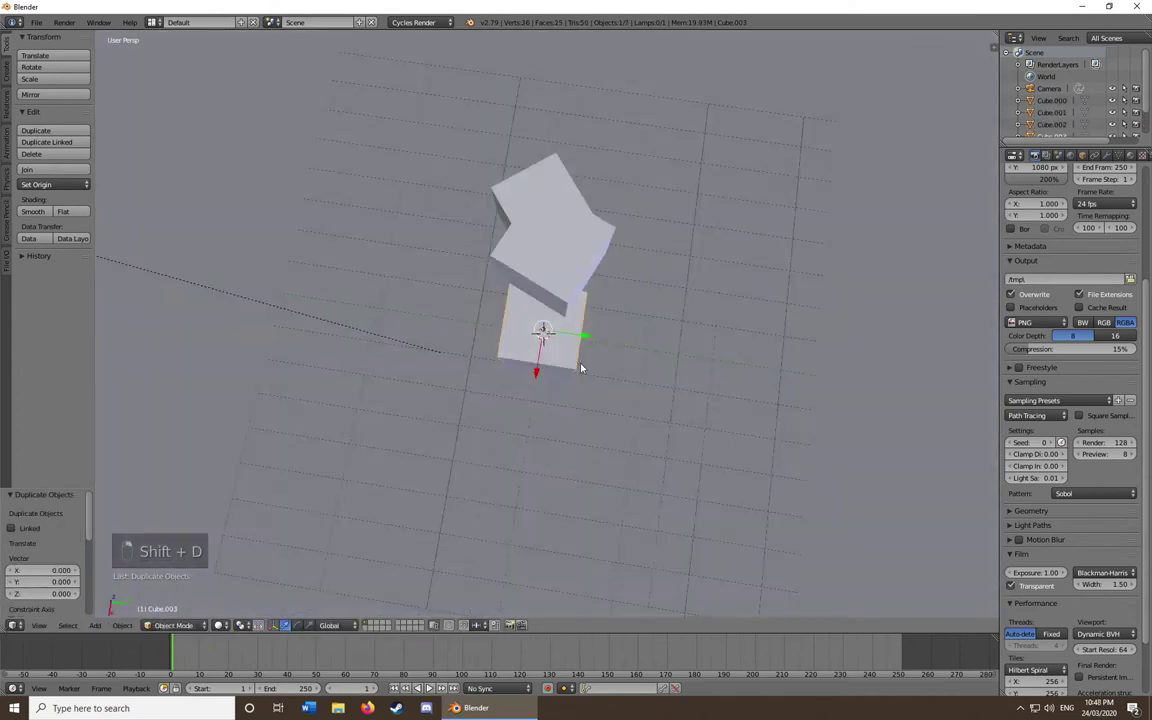
left_click(650, 342)
left_click(250, 625)
left_click(260, 570)
key("g")
key("z")
left_click(706, 353)
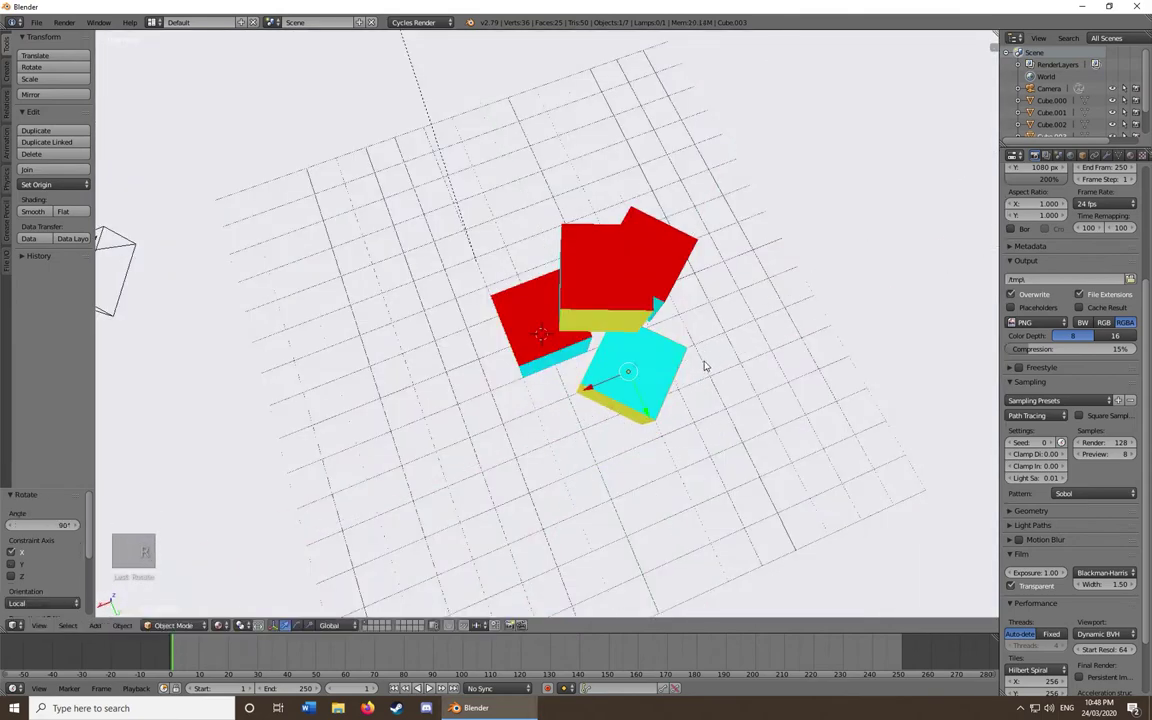
Rotate the stacked top cube 90° about its local X axis.
right_click(505, 307)
key("r")
key("x")
key("x")
key("9")
key("0")
key("Return")
Rotate the stacked top cube 90° around global Z and check it in the rendered camera view.
key("r")
key("z")
key("9")
key("0")
key("Return")
key("KP_0")
key("shift+z")
key("shift+z")
key("shift+z")
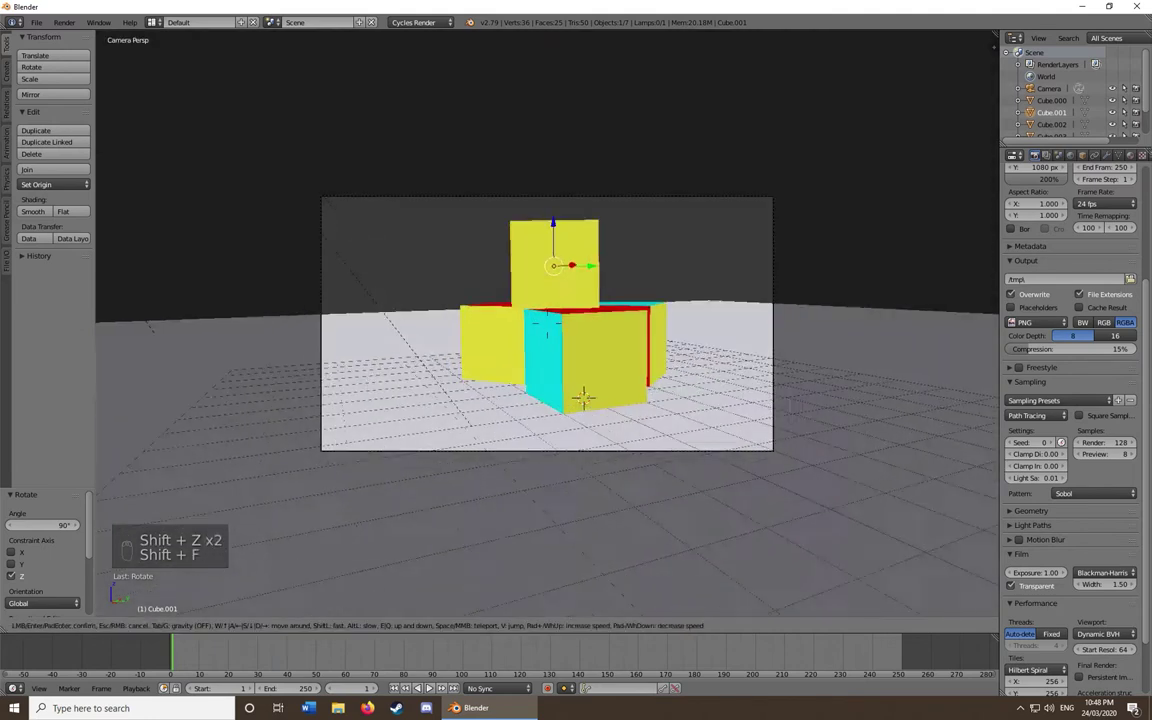
Duplicate a cube, place the copy on the ground to the left of the stack and rotate it.
key("shift+z")
key("shift+d")
left_click(430, 360)
key("r")
left_click(580, 314)
key("shift+z")
key("shift+z")
Turn the new left cube 90° about its local Y axis and check it in the rendered preview.
key("r")
key("y")
key("y")
key("9")
key("0")
key("Return")
key("shift+z")
key("shift+z")
key("shift+z")
key("shift+z")
Duplicate the left cube, raise the copy 2 units along Z and rotate it about -107° around Z.
key("g")
key("ctrl+z")
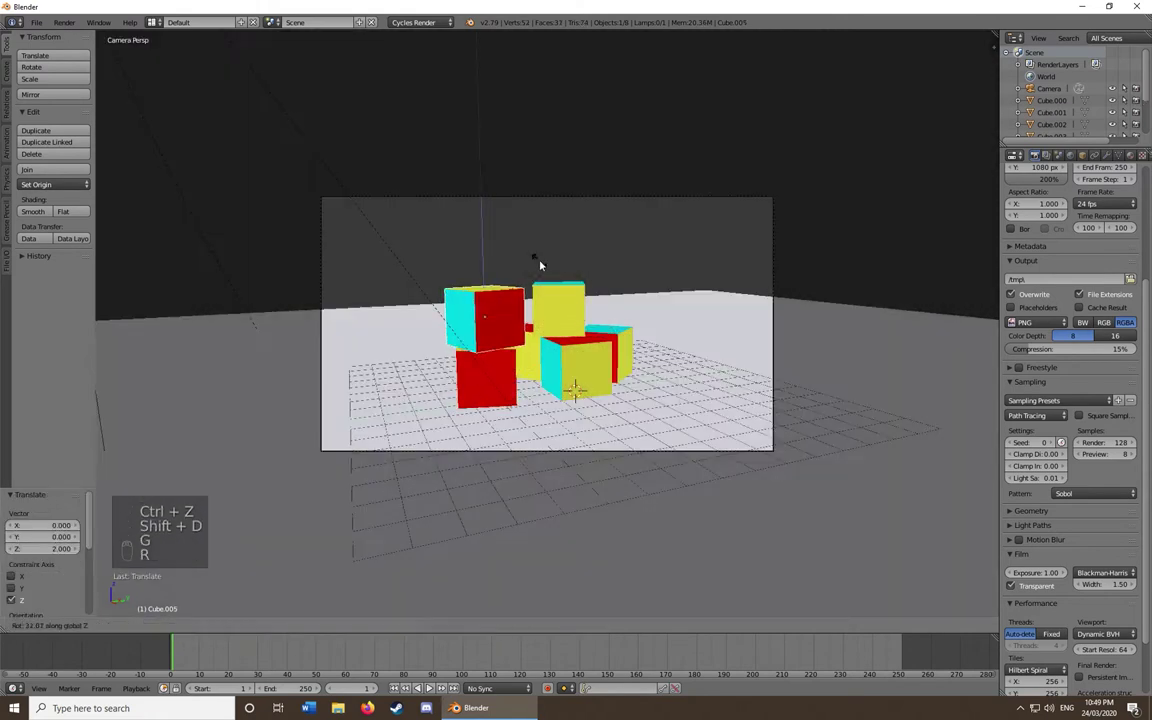
left_click(465, 300)
key("KP_0")
key("shift+z")
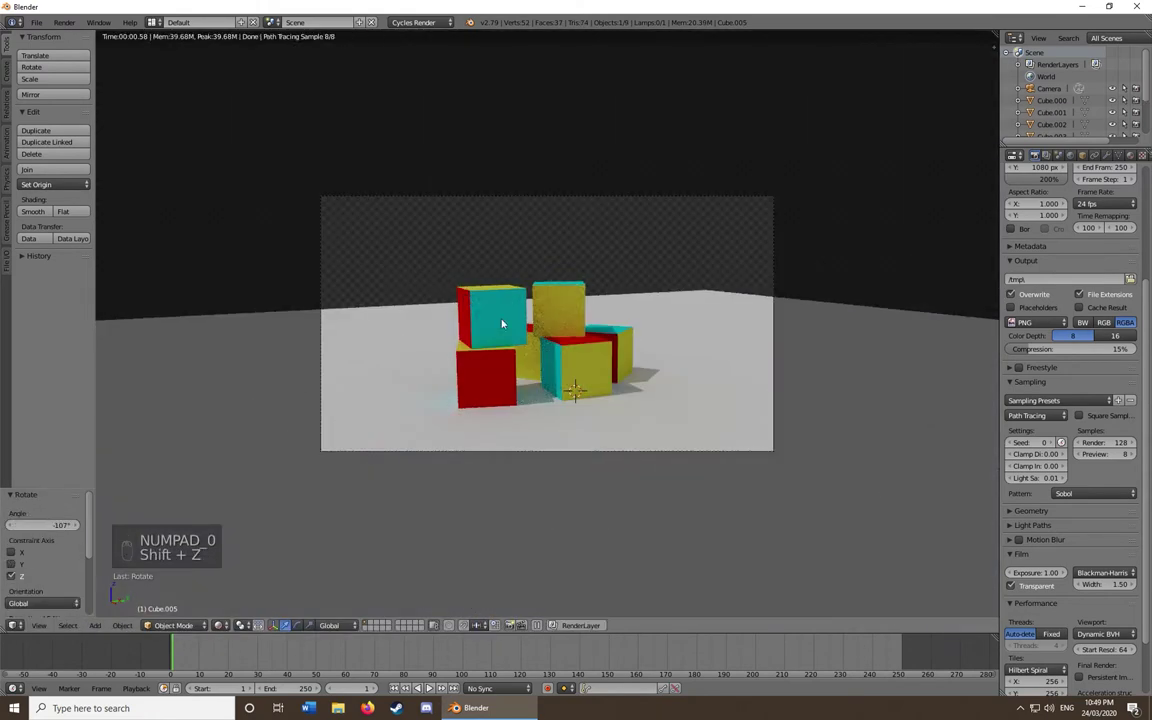
Set the Hemi lamp's emission strength to 2.5.
scroll(1060, 100, "down", 3)
left_click(1070, 118)
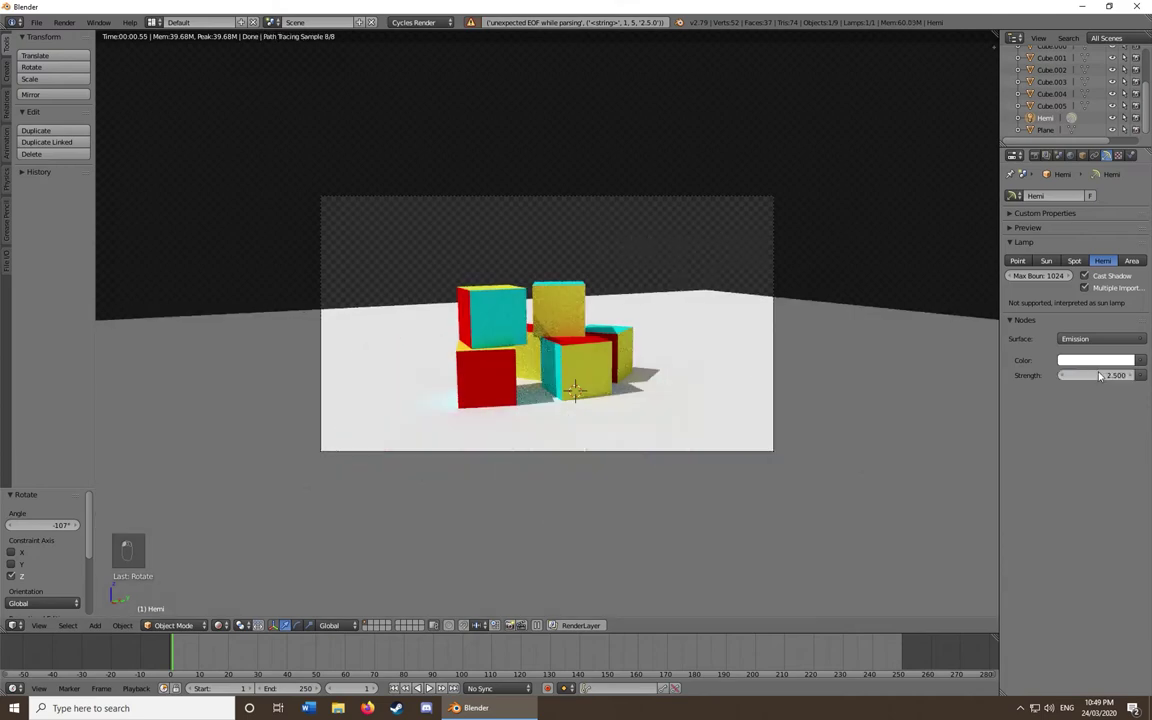
Move the upper left cube down to the ground behind the left one and reframe the camera on the group.
key("ctrl+z")
key("shift+z")
left_click_drag(481, 334, 432, 362)
key("shift+z")
key("shift+z")
key("shift+f")
key("Escape")
key("shift+z")
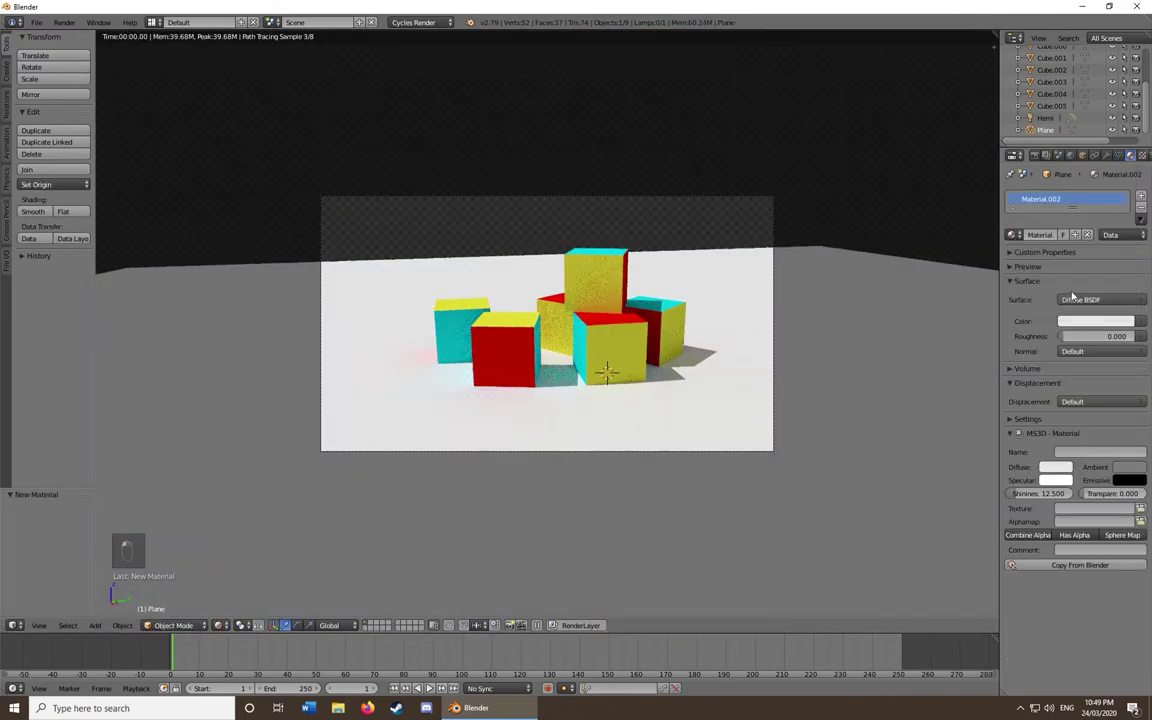
Set the diffuse colour of the ground plane's material to pale yellow.
left_click(1096, 321)
left_click(1066, 195)
mouse_move(1066, 195)
left_mouse_down()
mouse_move(1052, 200)
mouse_move(1090, 185)
mouse_move(1080, 180)
mouse_move(1064, 203)
left_mouse_up()
scroll(635, 355, "up", 3)
left_click(1096, 321)
Duplicate the rightmost cube and move the copy about -5.6 units along X, behind the group.
right_click(607, 290)
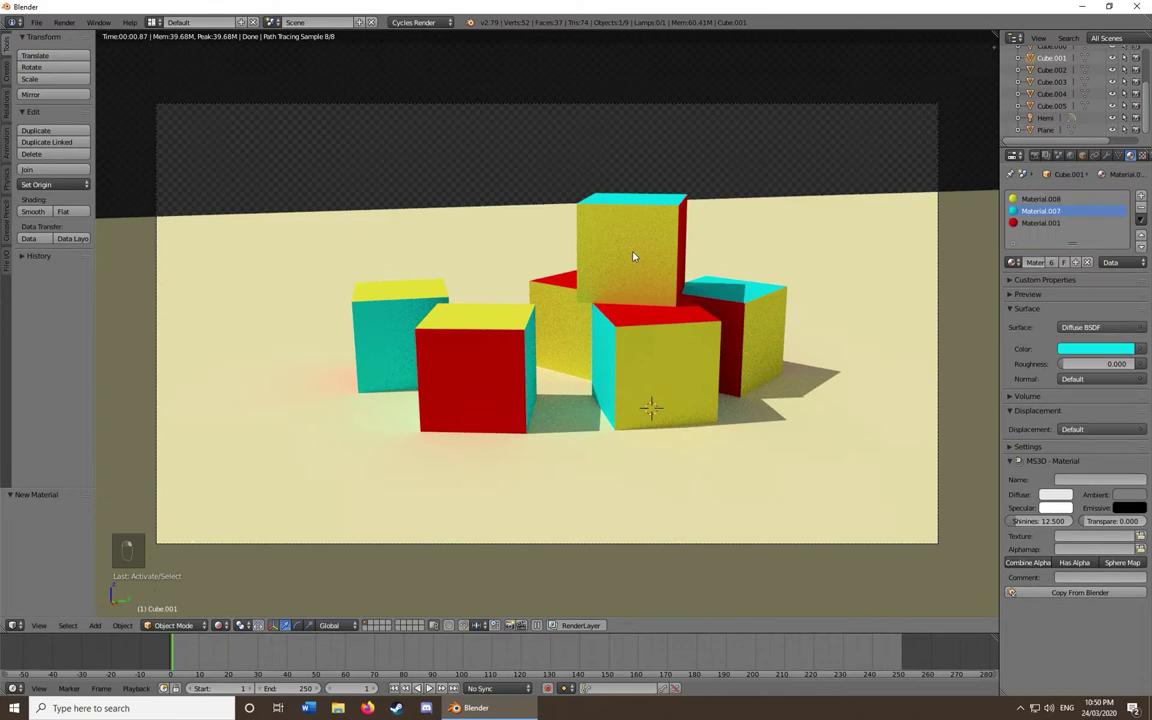
key("shift+z")
key("shift+s")
left_click(715, 256)
key("shift+d")
Turn the new rear cube about its local X axis so its red face is up, and rotate it about 31.9° around Z.
key("r")
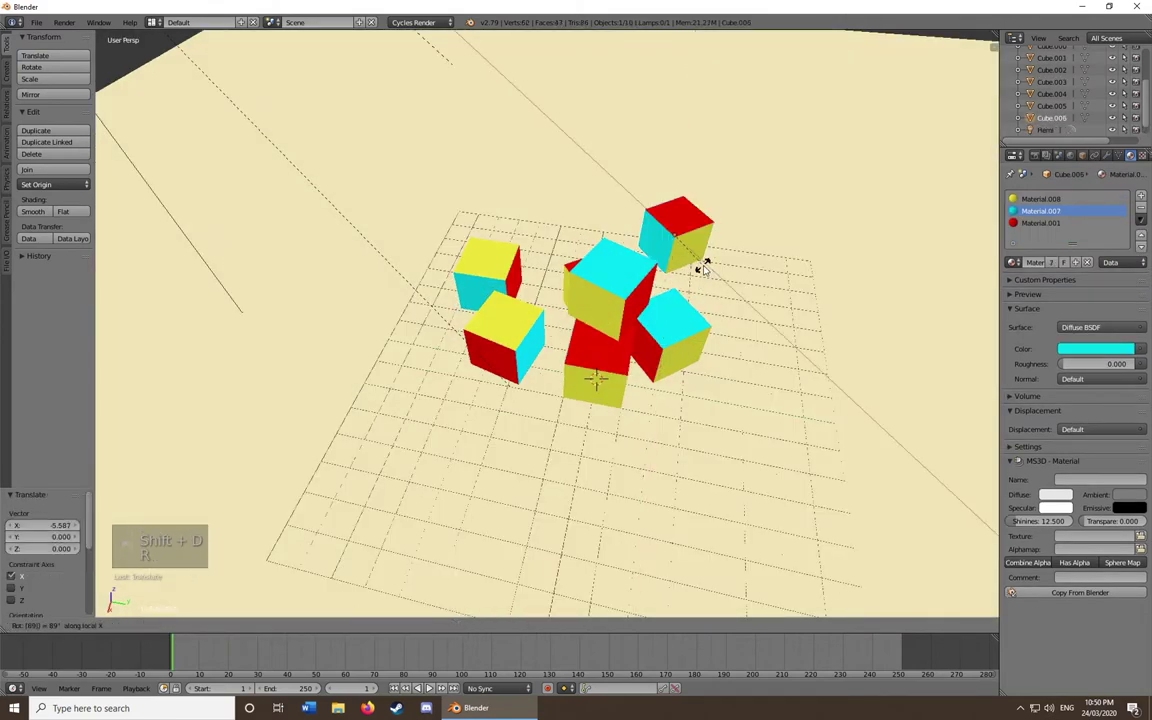
key("Escape")
key("KP_0")
key("shift+z")
key("shift+z")
key("shift+z")
key("shift+z")
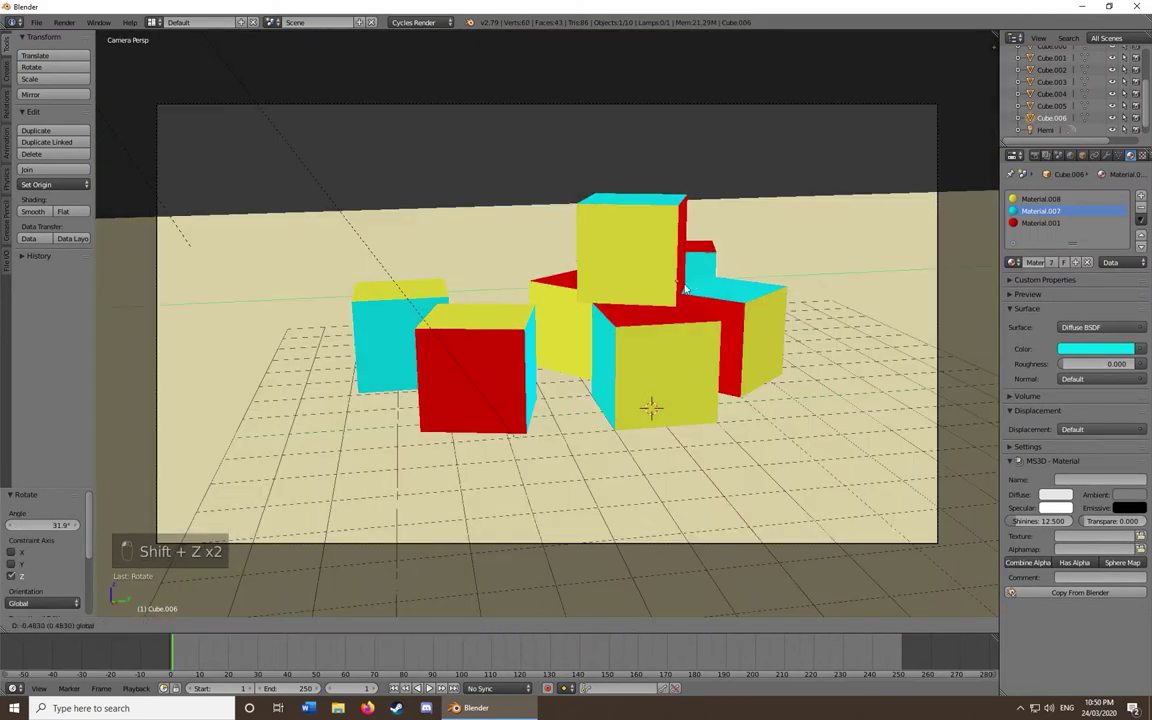
Move the rear cube into the gap behind the two left cubes and preview it through the camera.
key("shift+z")
key("KP_7")
key("KP_0")
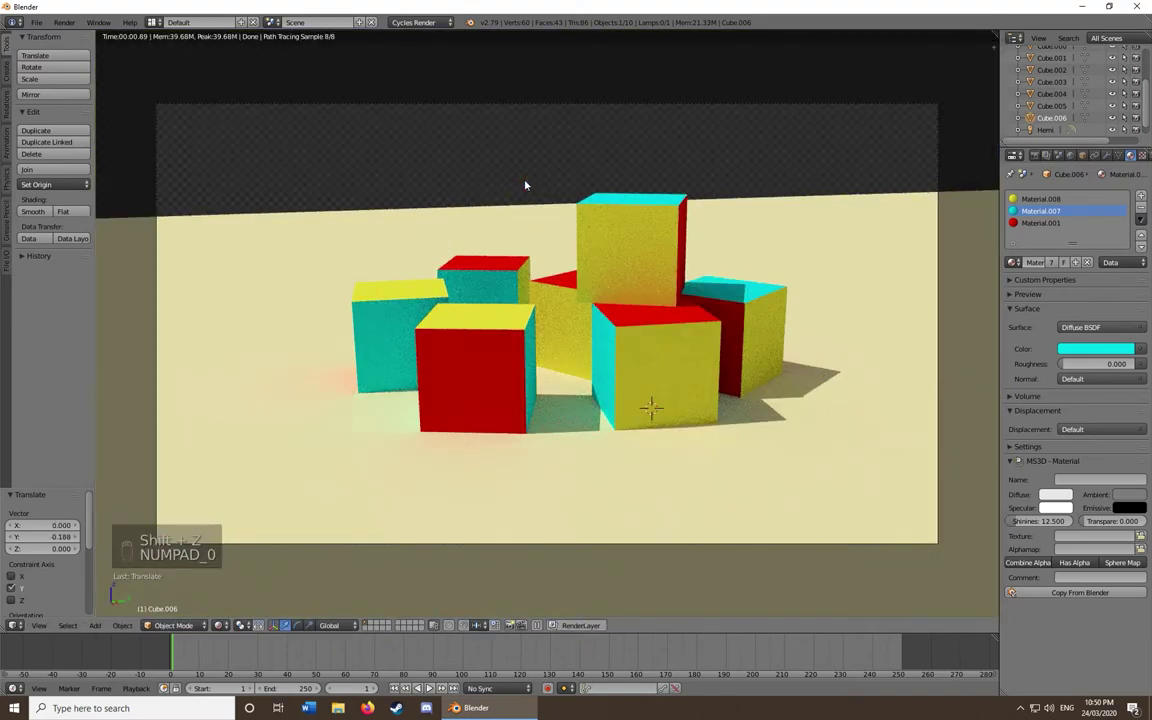
Shift the top cube and the cube beneath it horizontally, moving the lower one about 0.56 along X and 0.05 along Y.
key("shift+z")
right_click(633, 258)
key("g")
key("shift+z")
left_click(651, 258)
key("KP_0")
key("shift+z")
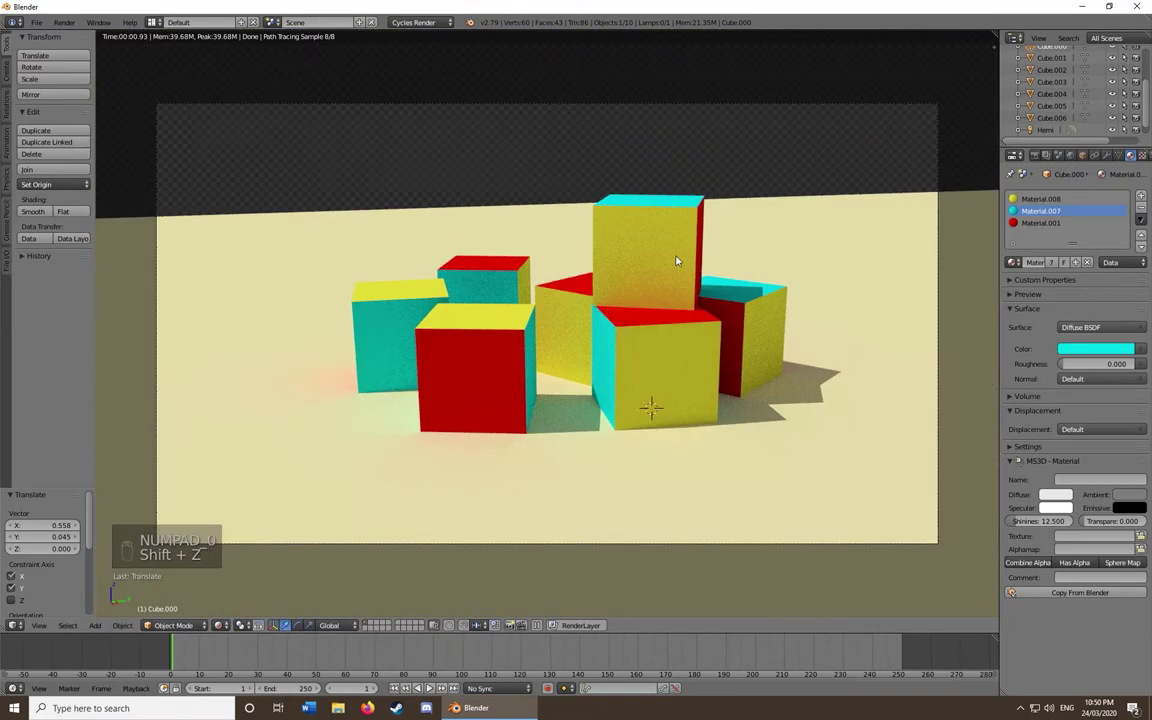
Add a Spot lamp to the scene and rotate it 90° around global Y.
key("KP_0")
key("shift+z")
key("a")
left_click(95, 625)
mouse_move(126, 524)
left_click(197, 501)
key("KP_1")
key("KP_8")
Position the Spot lamp facing the cubes, enlarge it about 2.1 times, and set its strength to 1000 and size to 0.
key("g")
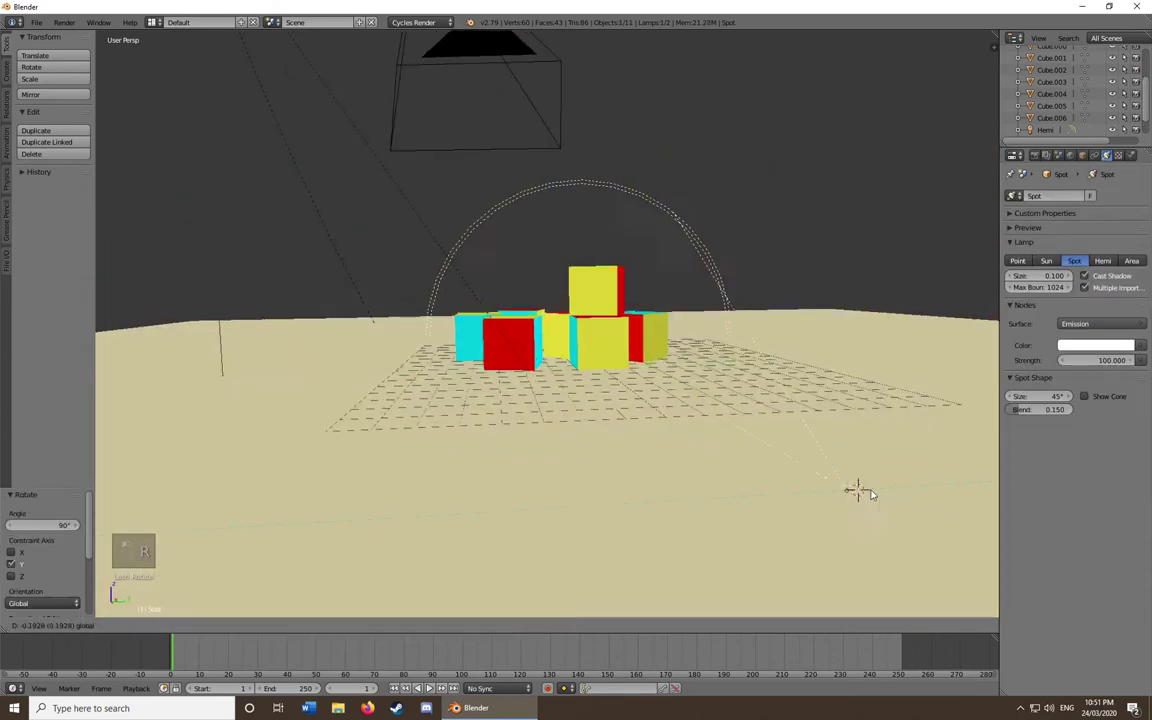
key("z")
left_click(678, 457)
key("s")
left_click(795, 403)
key("KP_0")
key("shift+z")
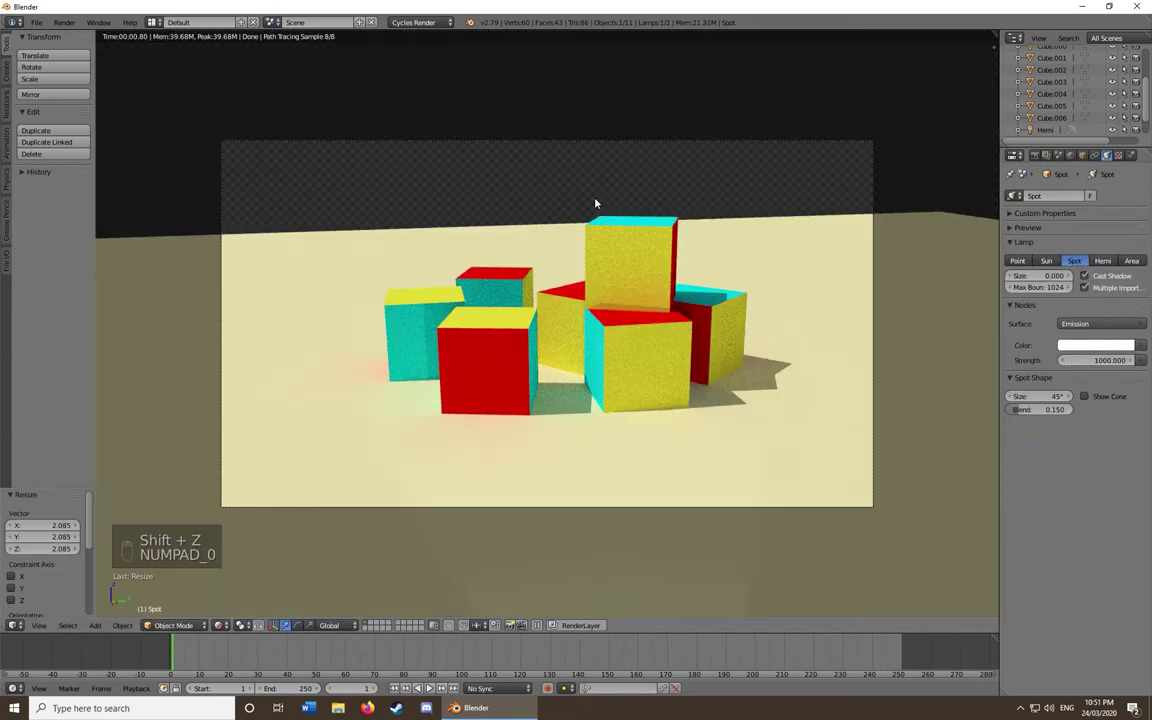
Enable Border and Crop in the render dimension settings.
left_click(1034, 155)
scroll(1027, 240, "down", 5)
left_click(1011, 229)
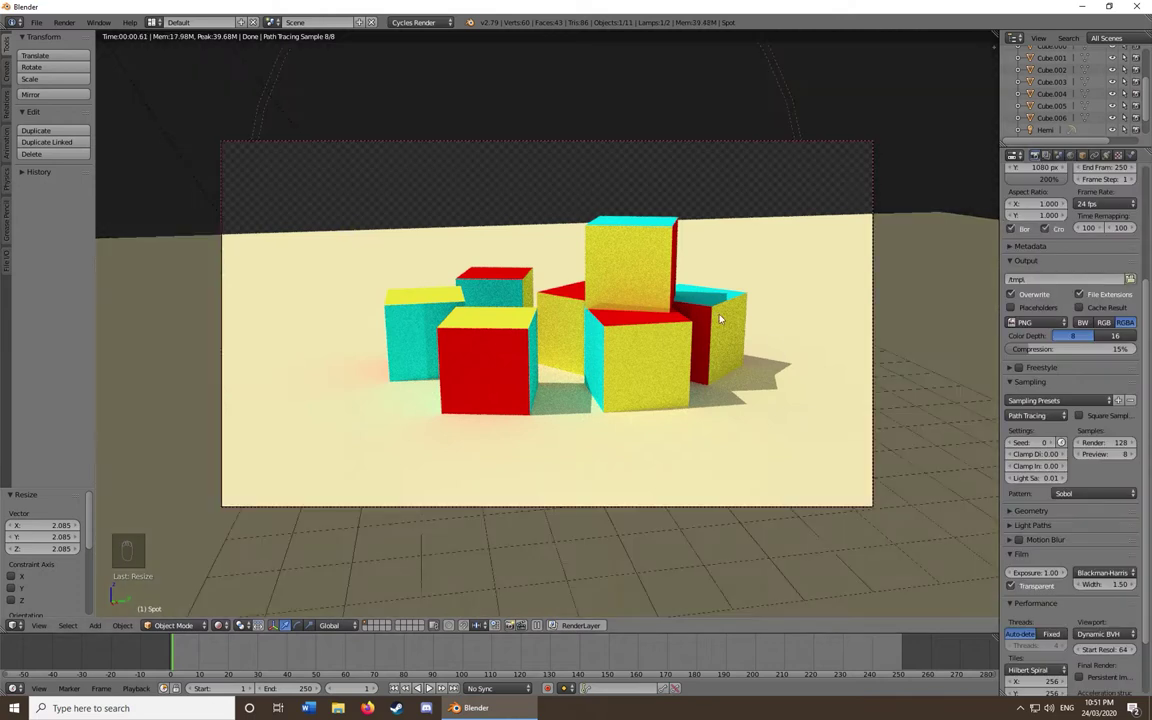
Rotate the top cube 90° around its local Y axis and about 8.6° around global Z.
key("shift+z")
right_click(636, 283)
key("r")
key("x")
key("x")
key("9")
key("0")
key("0")
key("y")
key("y")
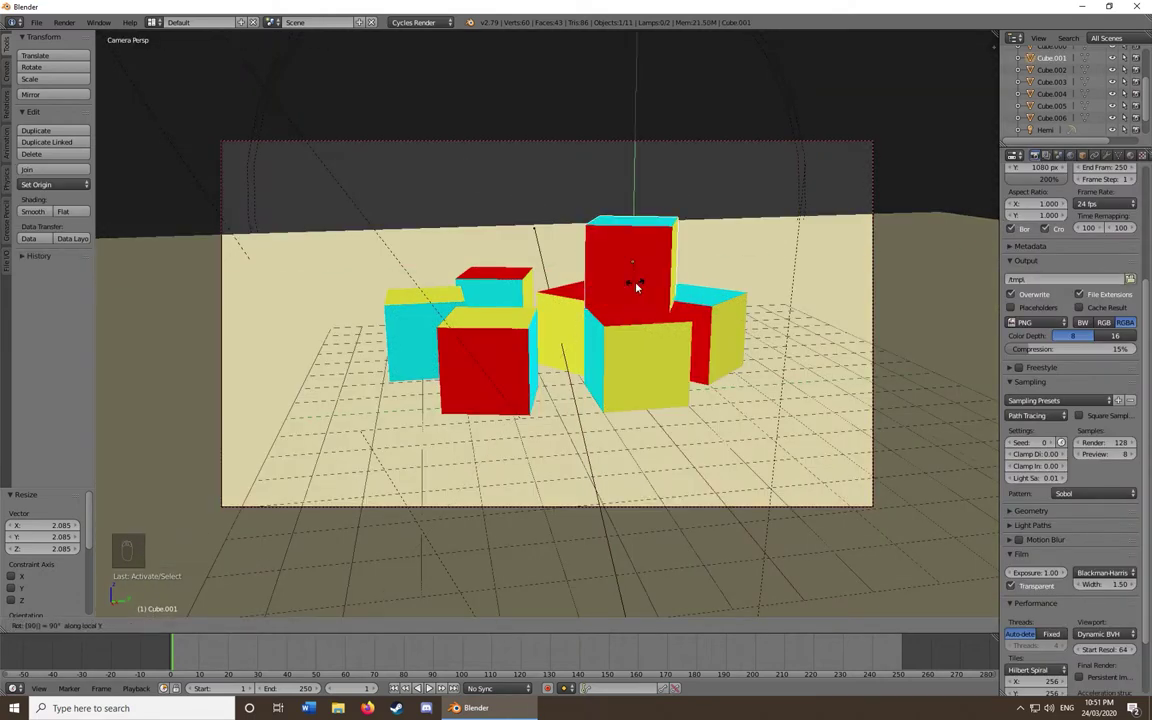
key("Return")
key("shift+z")
key("shift+z")
key("shift+z")
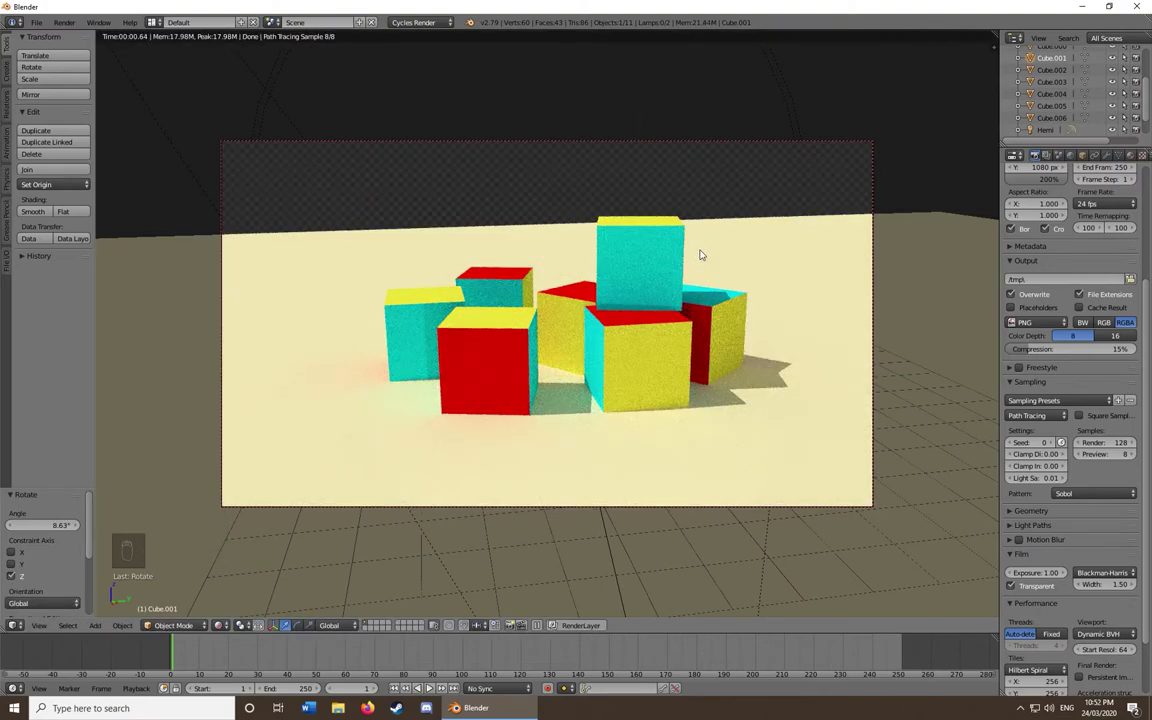
Pull the camera back and slightly upward in fly mode to frame the cubes wider, and preview the render.
key("shift+z")
key("shift+f")
left_click(548, 328)
key("shift+z")
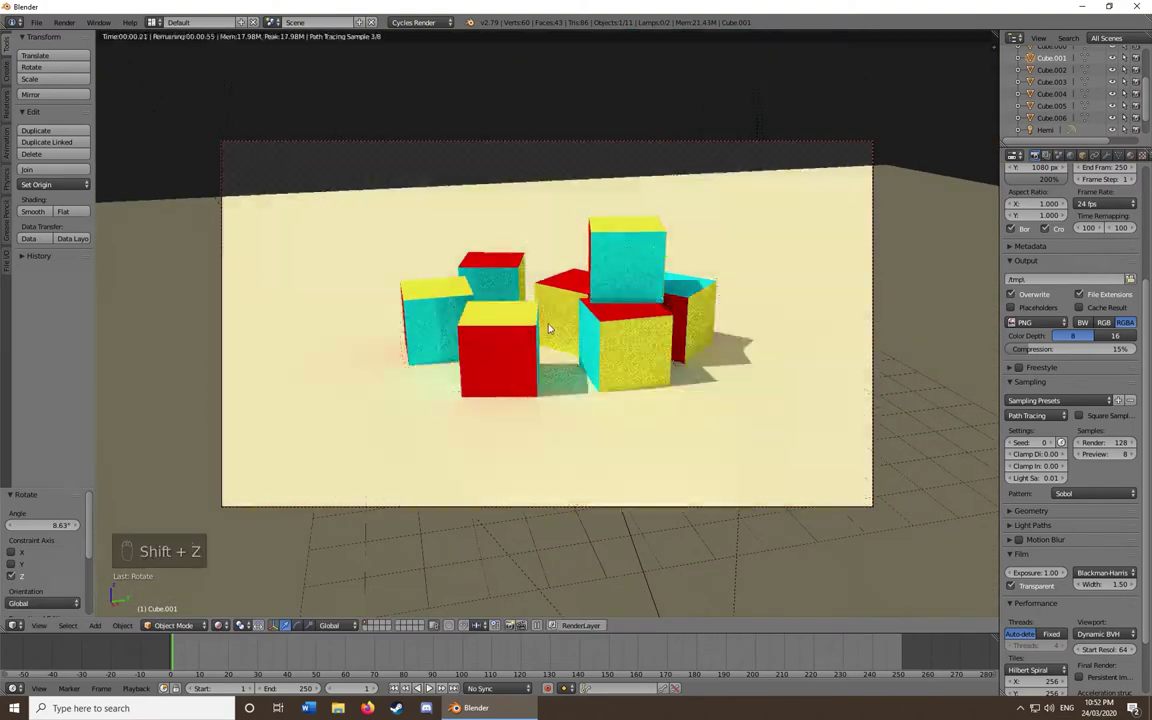
key("shift+z")
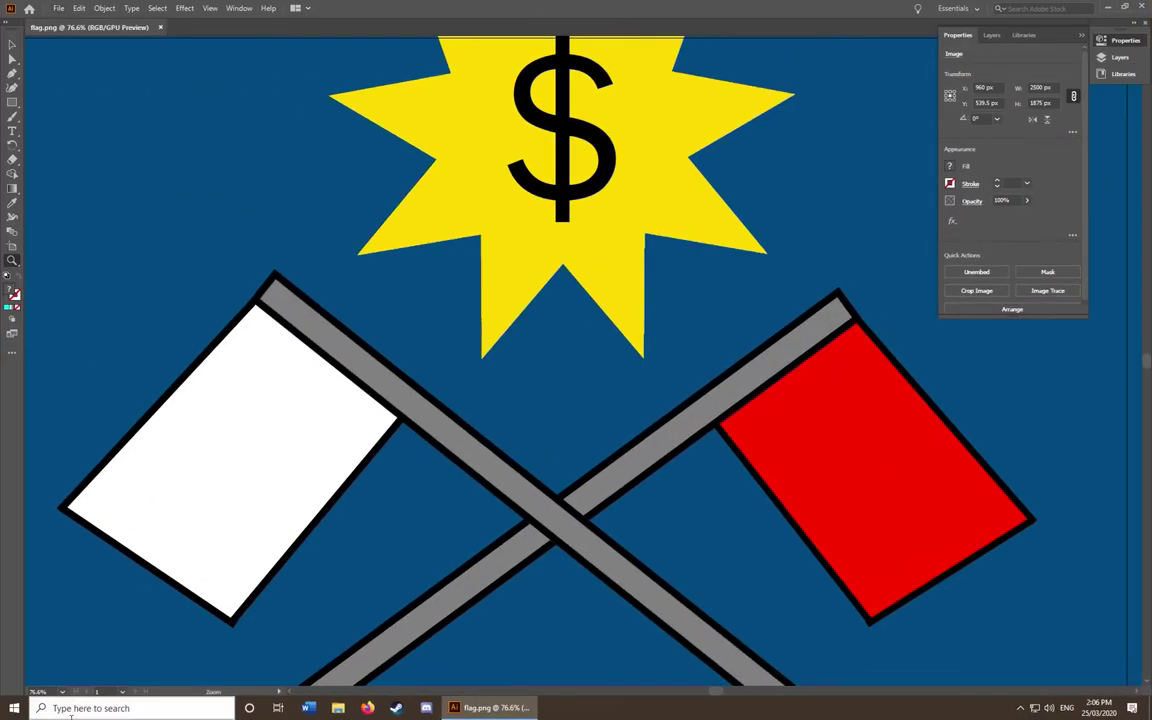
In Illustrator, resize the flag.png artboard to match the flag image's edges, 2500 × 1875 px.
left_click(62, 691)
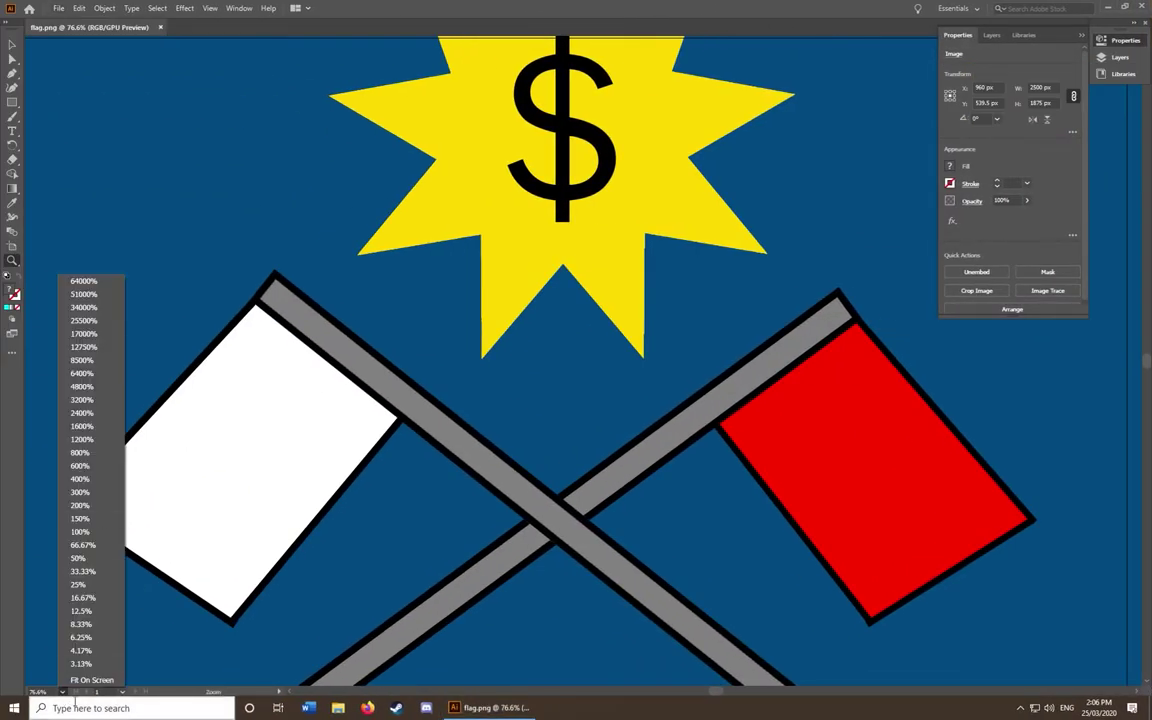
left_click(91, 680)
left_click(62, 8)
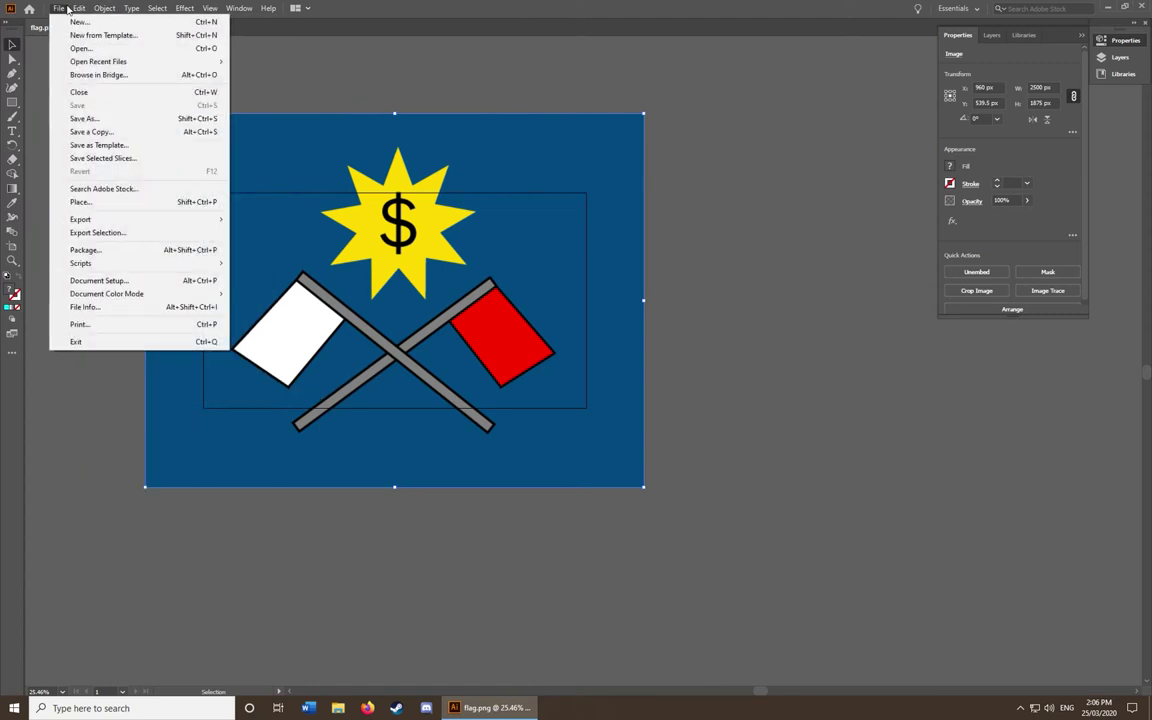
left_click(99, 280)
left_click(593, 236)
left_click(570, 238)
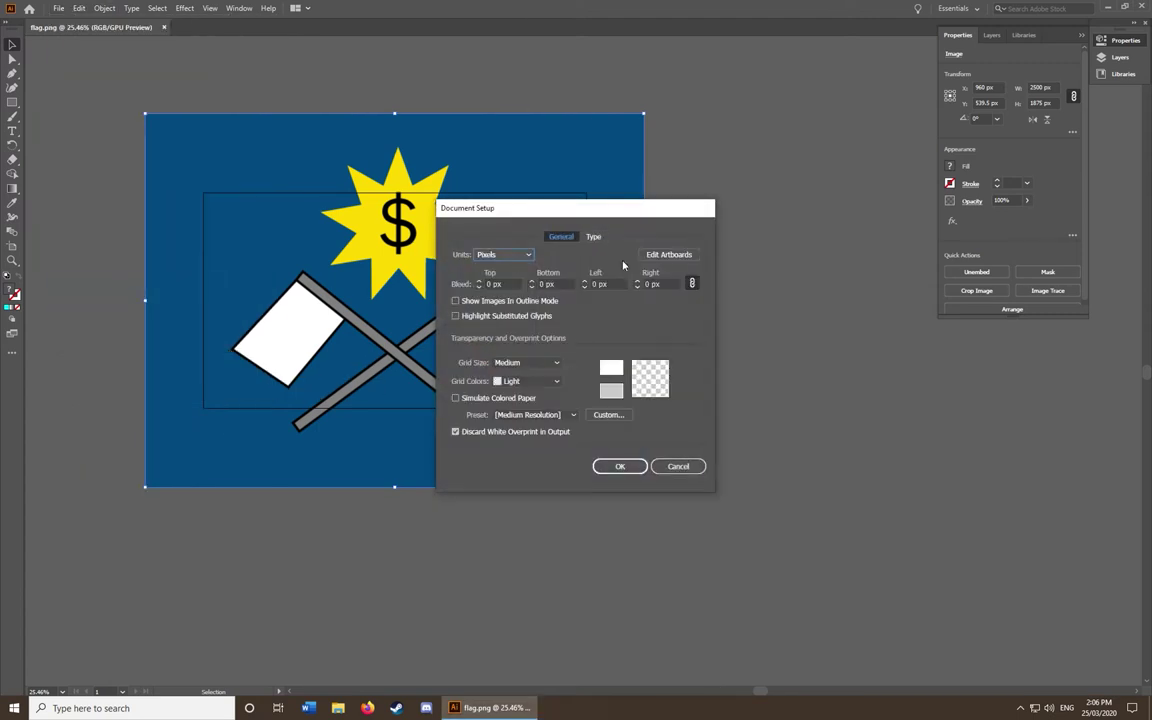
left_click(669, 254)
left_click_drag(203, 193, 148, 113)
left_click_drag(587, 408, 645, 488)
double_click(12, 245)
left_click(599, 519)
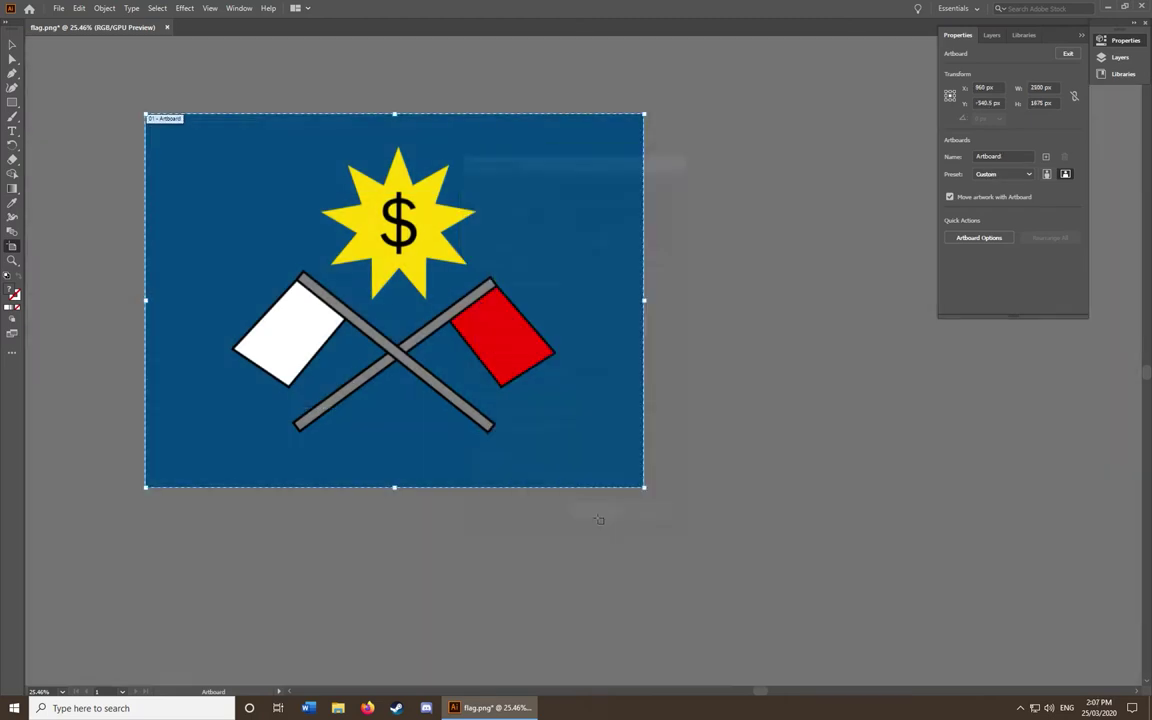
key("Escape")
Place a small white seven-pointed star on the blue background beside the yellow burst.
key("ctrl+equal")
left_click(12, 102)
left_click(58, 145)
left_click(457, 252)
left_click(545, 391)
Rotate the small white star so one point faces straight up, and enlarge it uniformly.
right_click(457, 252)
mouse_move(485, 442)
left_click(676, 473)
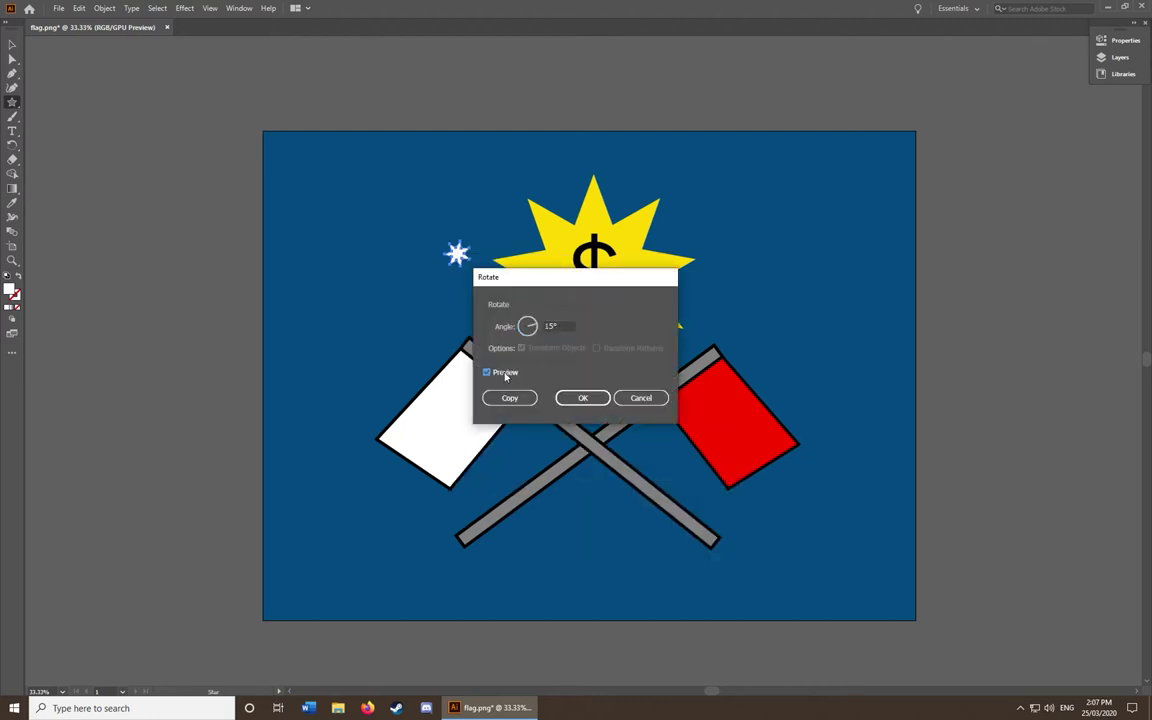
left_click(583, 398)
right_click(457, 252)
right_click(457, 252)
mouse_move(492, 444)
left_click(625, 501)
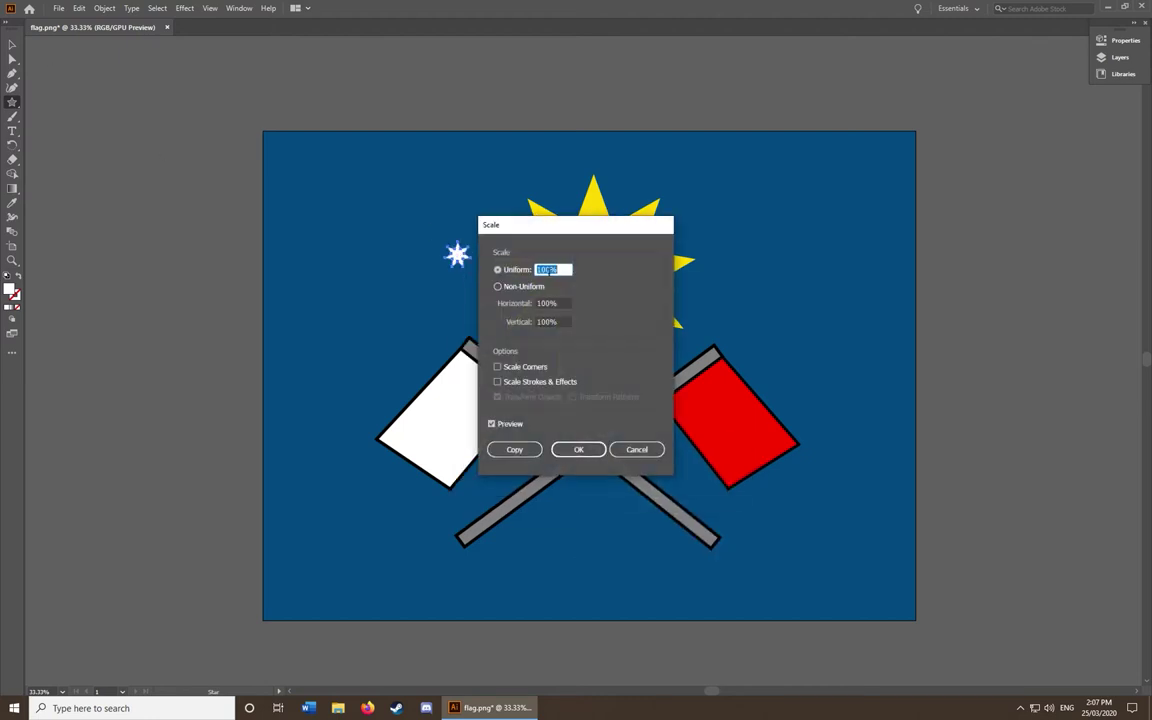
key("Return")
Move the white star onto the yellow burst and enlarge it to about 793 × 773 px.
key("v")
left_click_drag(472, 260, 586, 279)
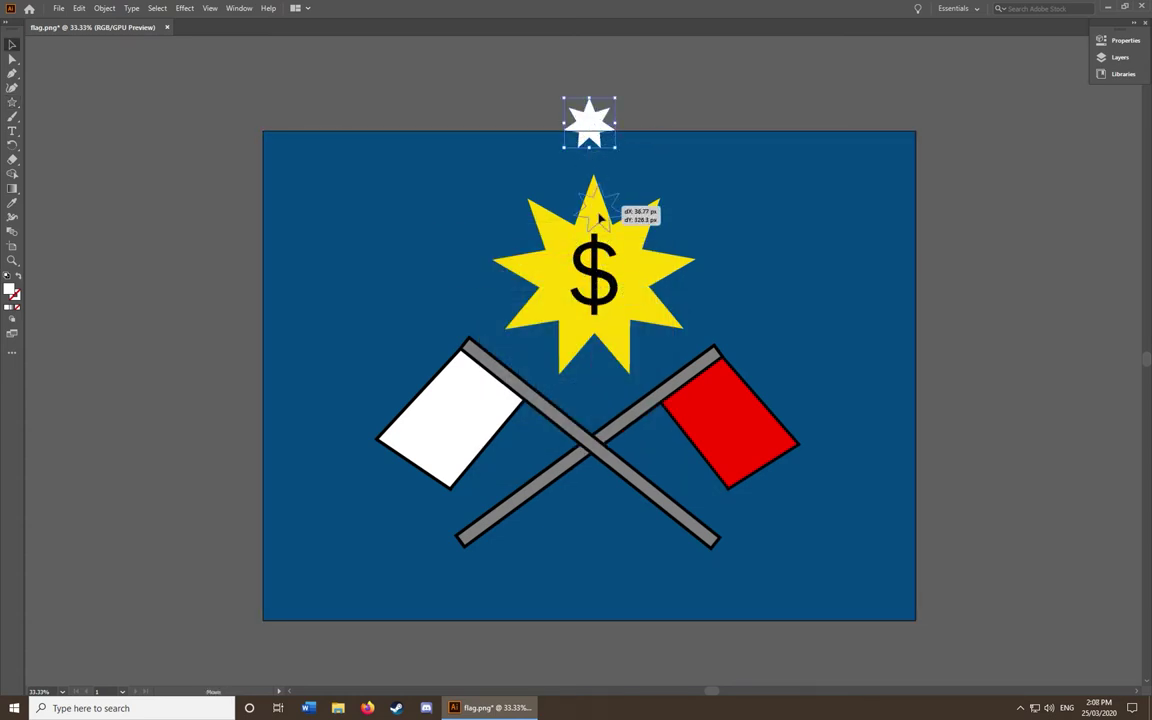
left_click_drag(612, 268, 596, 288)
key("a")
key("v")
key("ctrl+shift+a")
Sample the burst's yellow for the star and adjust its fill to golden yellow, RGB 255, 216, 0.
left_click(1120, 40)
left_click(949, 166)
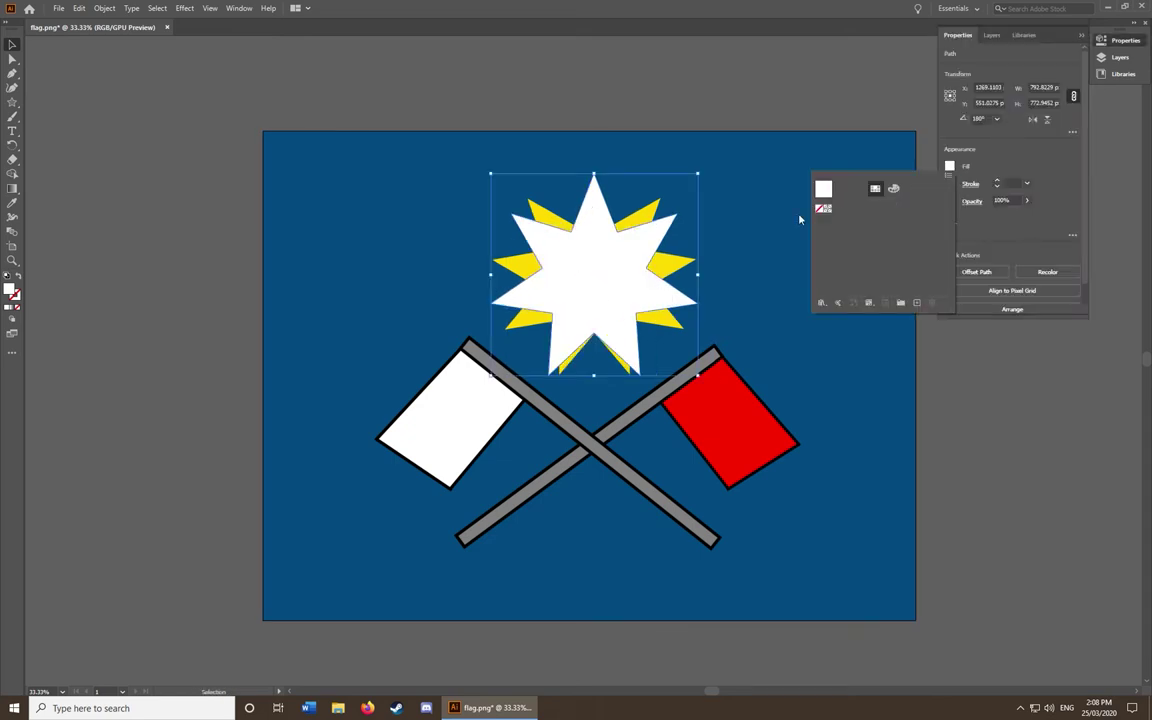
left_click(12, 203)
left_click(530, 215)
left_click(949, 166)
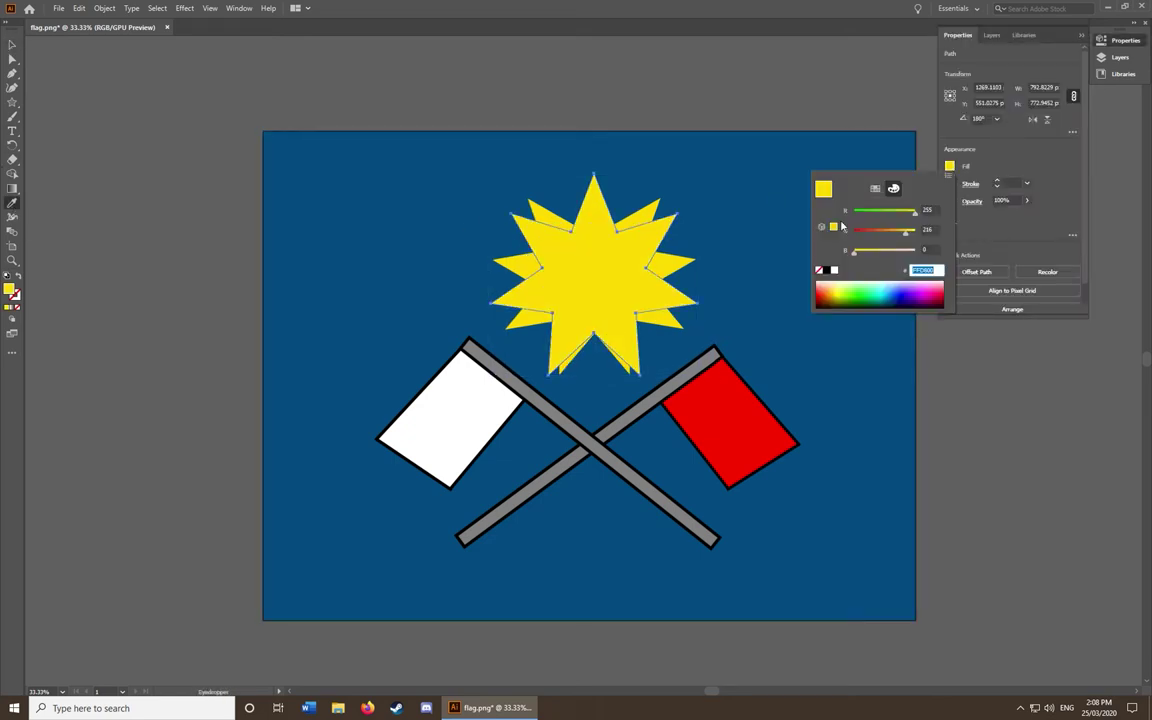
key("v")
left_click(330, 180)
left_click(592, 250)
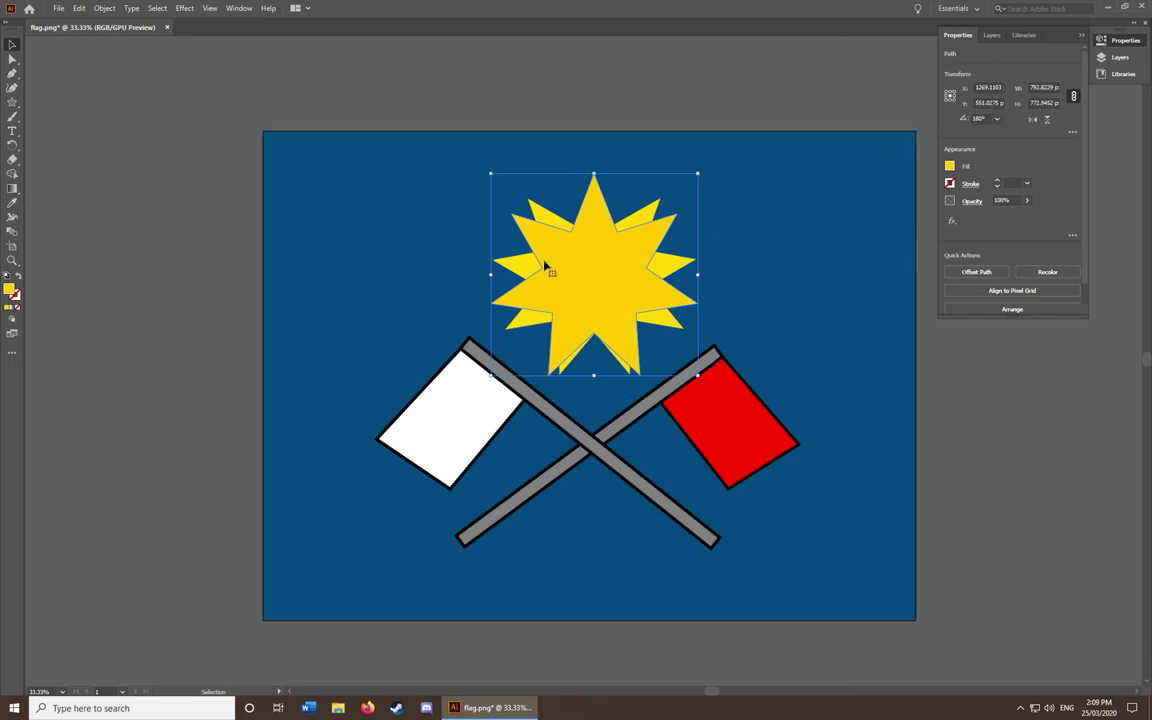
Draw a rectangle covering the whole artboard and send it to the back.
left_click(12, 102)
left_click(70, 99)
left_click_drag(263, 131, 915, 619)
right_click(381, 258)
mouse_move(411, 455)
left_click(550, 500)
Reposition the golden star so it is centred over the yellow burst in the flag image.
left_click_drag(590, 279, 594, 283)
left_click_drag(594, 397, 591, 363)
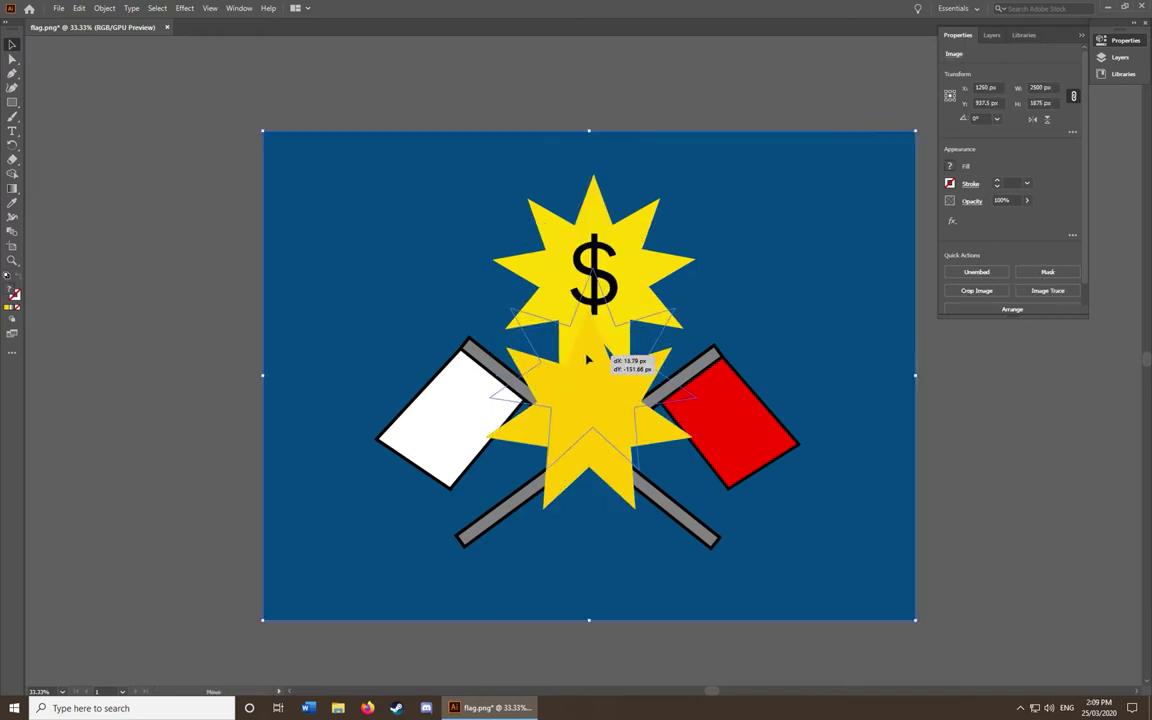
left_click_drag(275, 367, 428, 362)
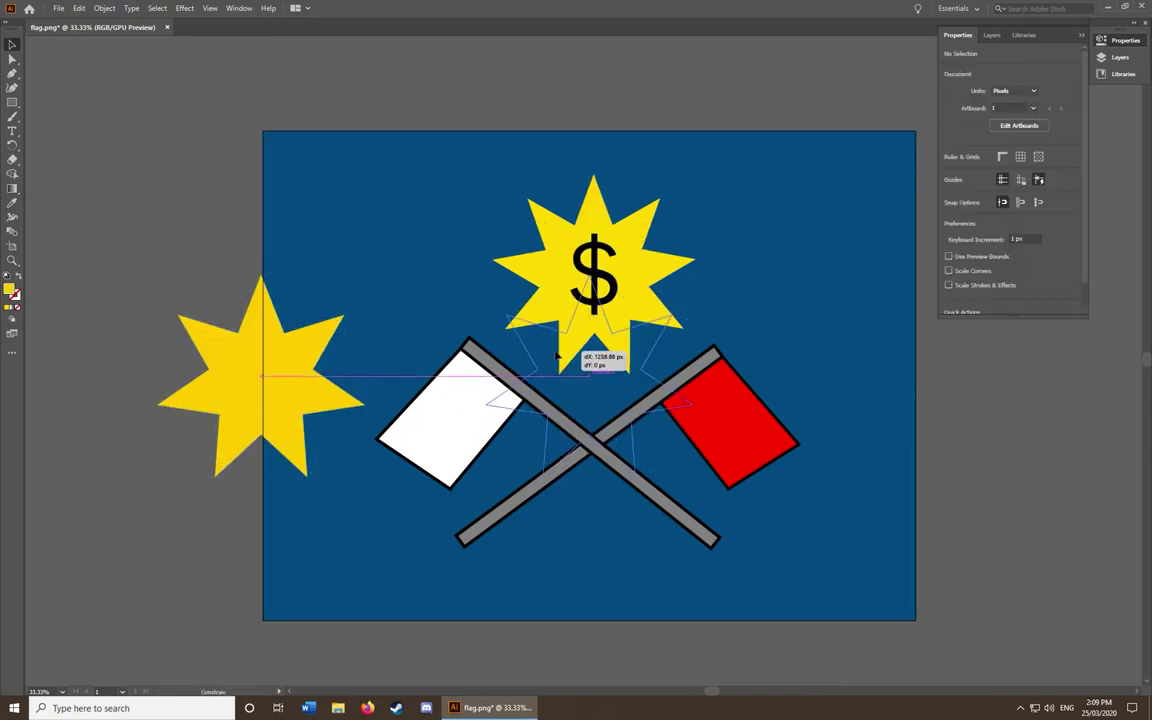
mouse_move(559, 357)
left_mouse_down()
mouse_move(592, 328)
mouse_move(593, 272)
left_mouse_up()
Create a text frame on the blue background with a "$" in Franklin Gothic Heavy at 188 pt.
key("t")
left_click_drag(322, 182, 396, 308)
key("BackSpace")
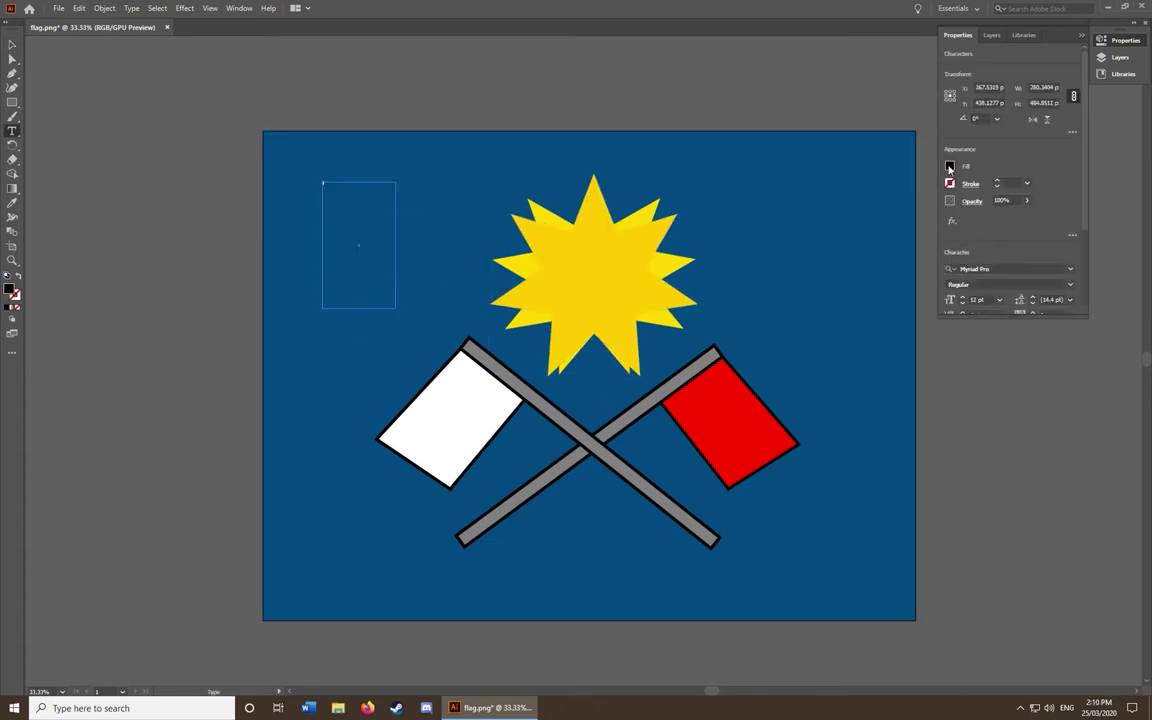
left_click(1000, 269)
type("Franklin")
left_click(1035, 441)
type("$")
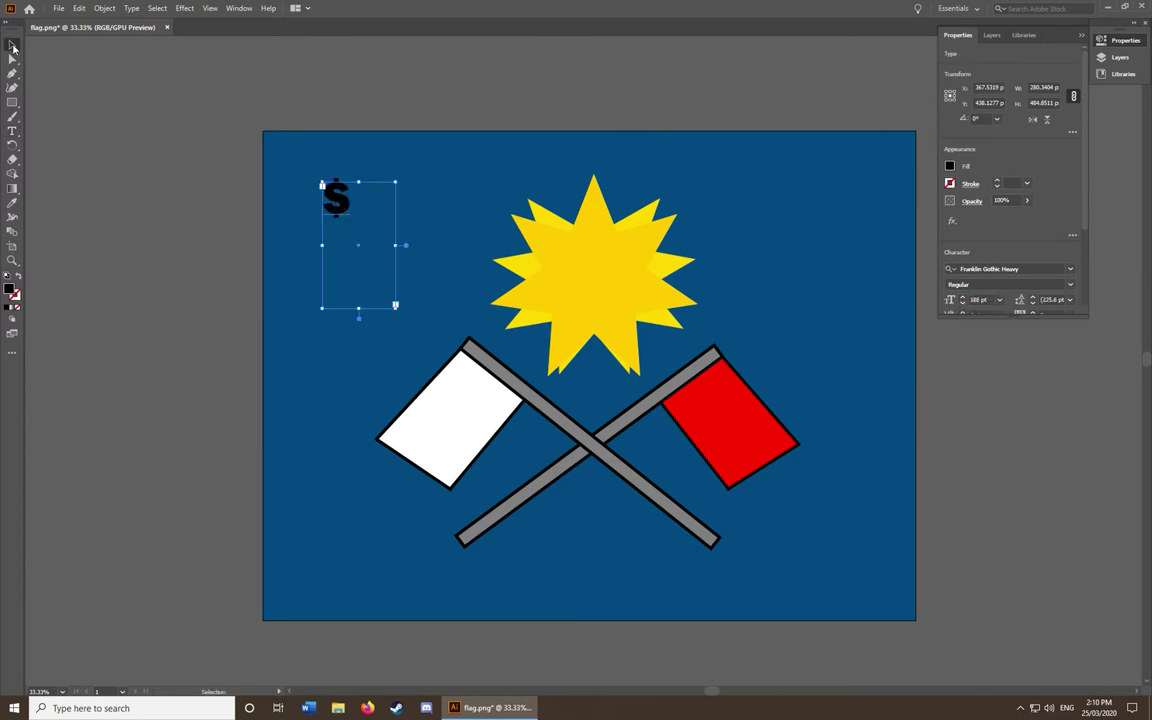
Enlarge the dollar sign to about 368 pt and centre it on the golden star.
key("Escape")
right_click(598, 270)
left_click(600, 262)
key("ctrl+shift+z")
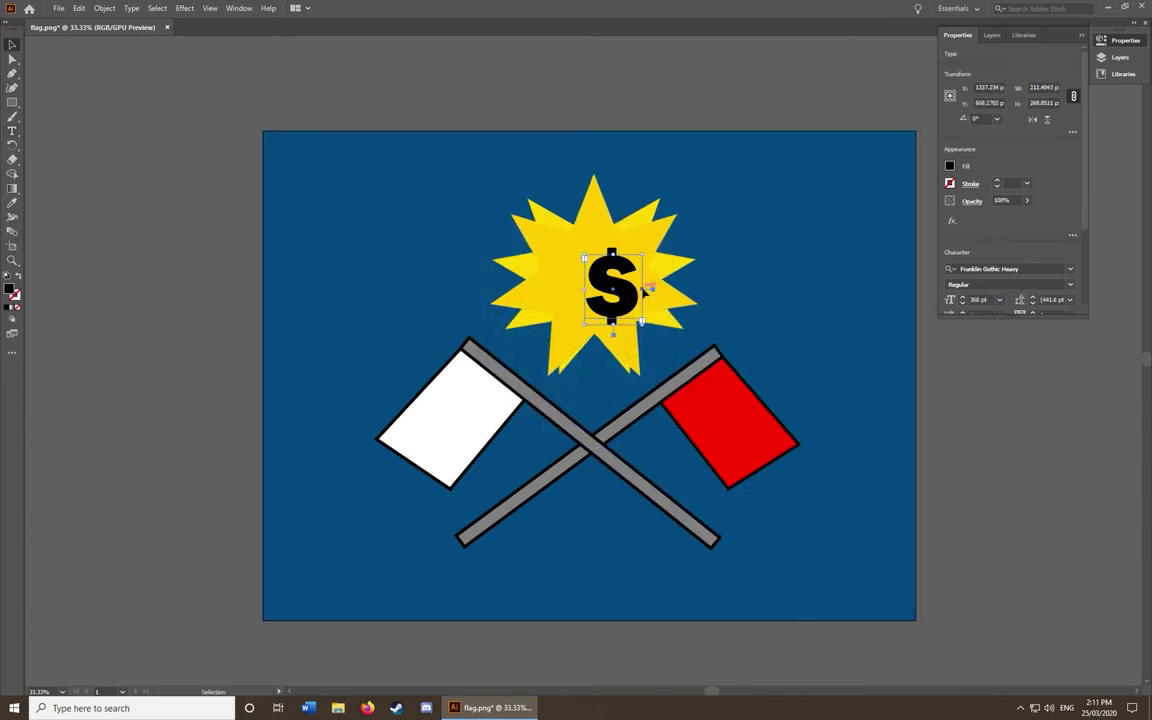
left_click_drag(612, 278, 613, 280)
left_click(625, 347)
left_click(612, 458)
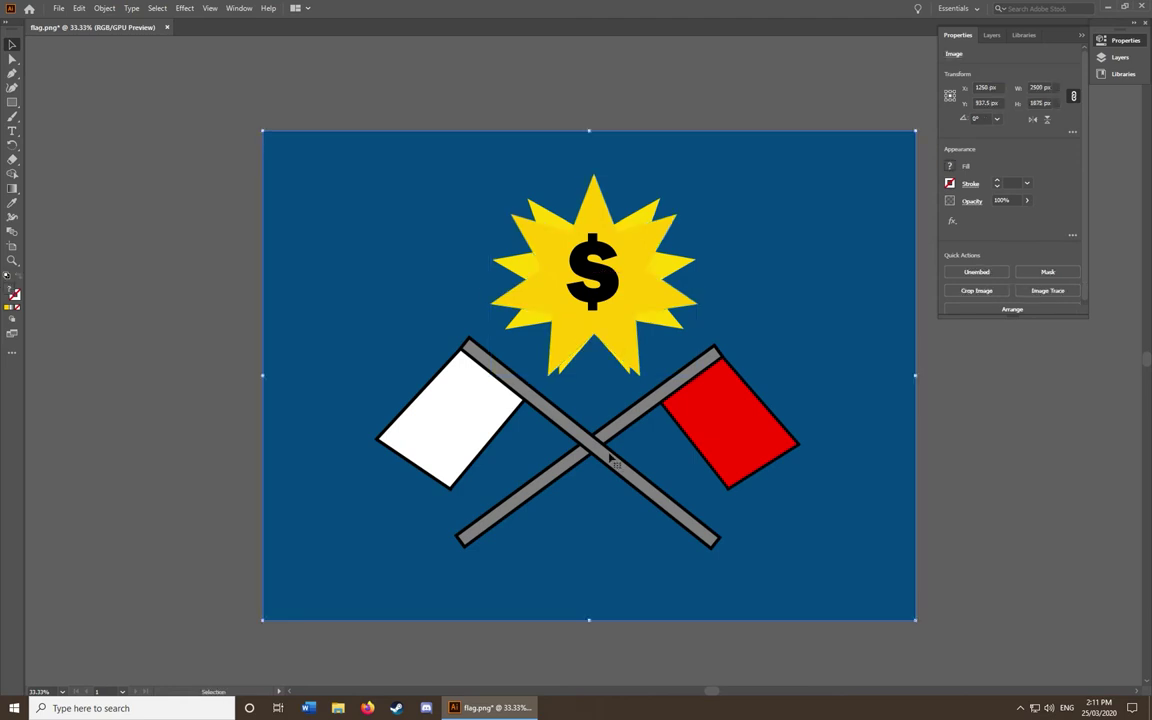
Trace the white flag's four corners as a closed path with the Pen tool.
key("ctrl+equal")
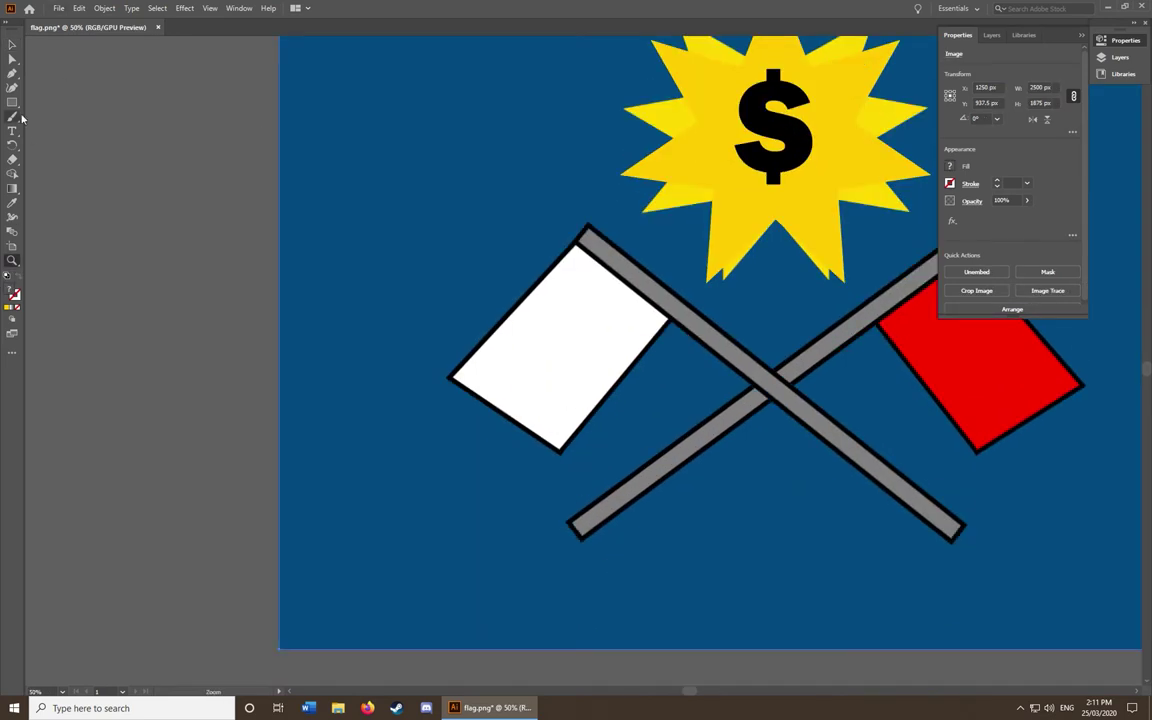
left_click(560, 453)
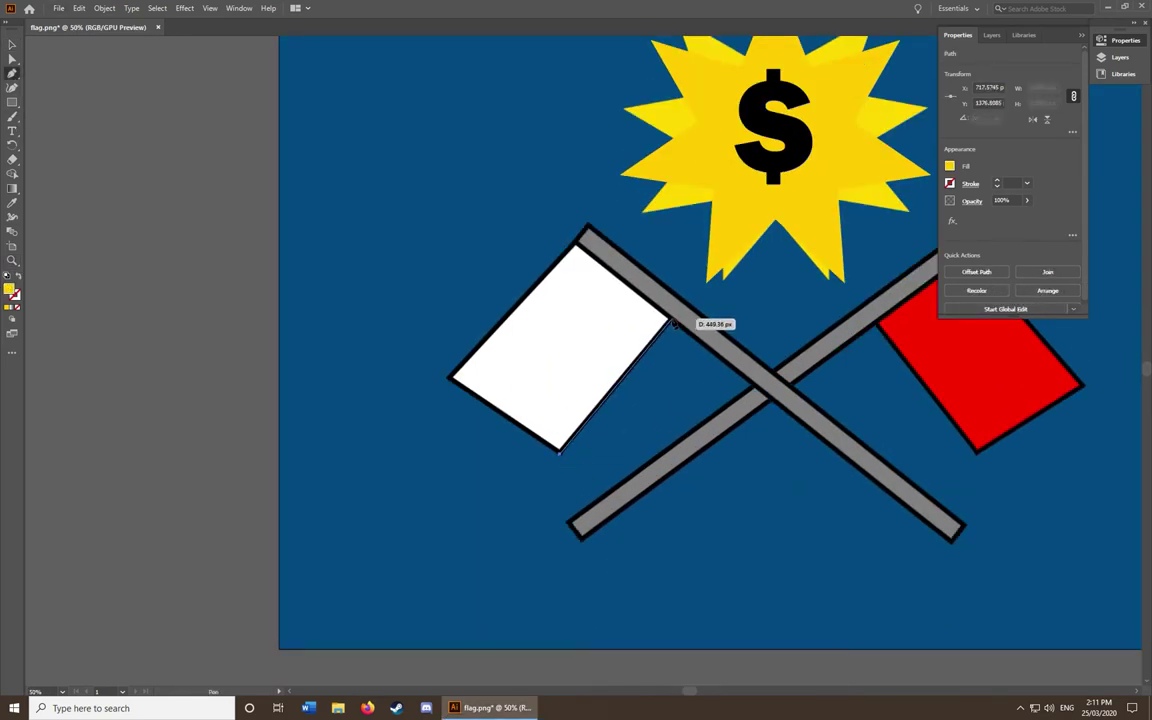
left_click(579, 244)
left_click(668, 320)
left_click(450, 378)
left_click(560, 453)
Give the traced flag a black 5 pt stroke and a white fill.
left_click(949, 184)
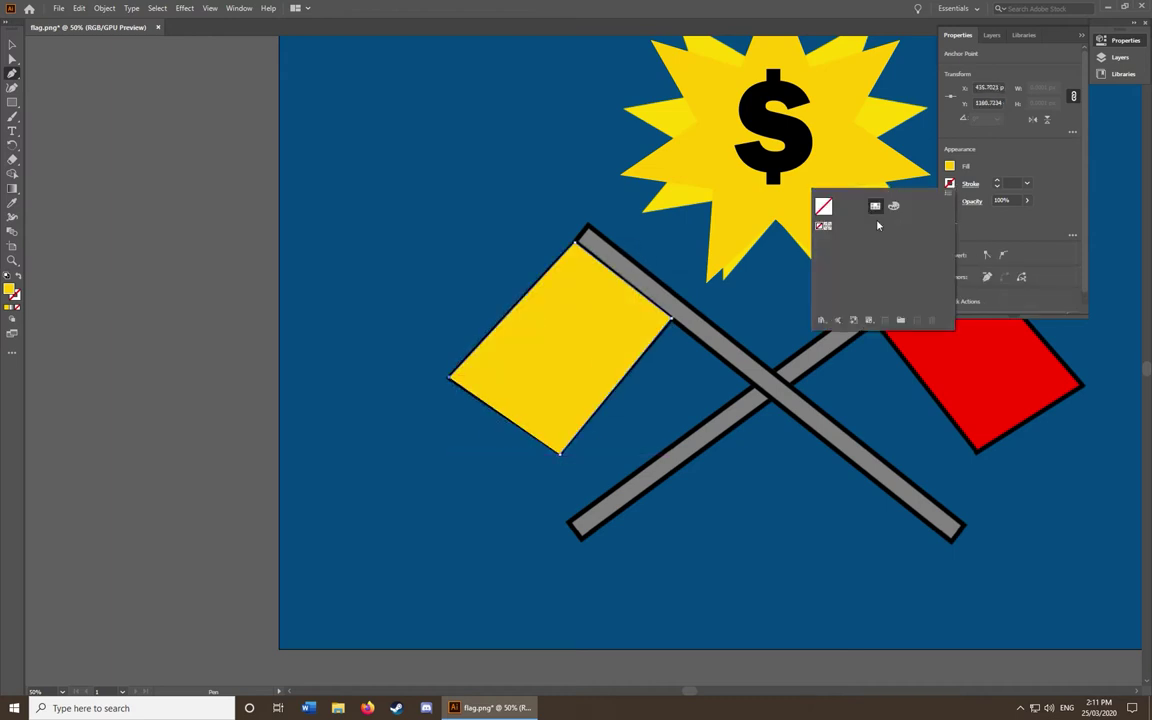
key("Escape")
left_click(949, 166)
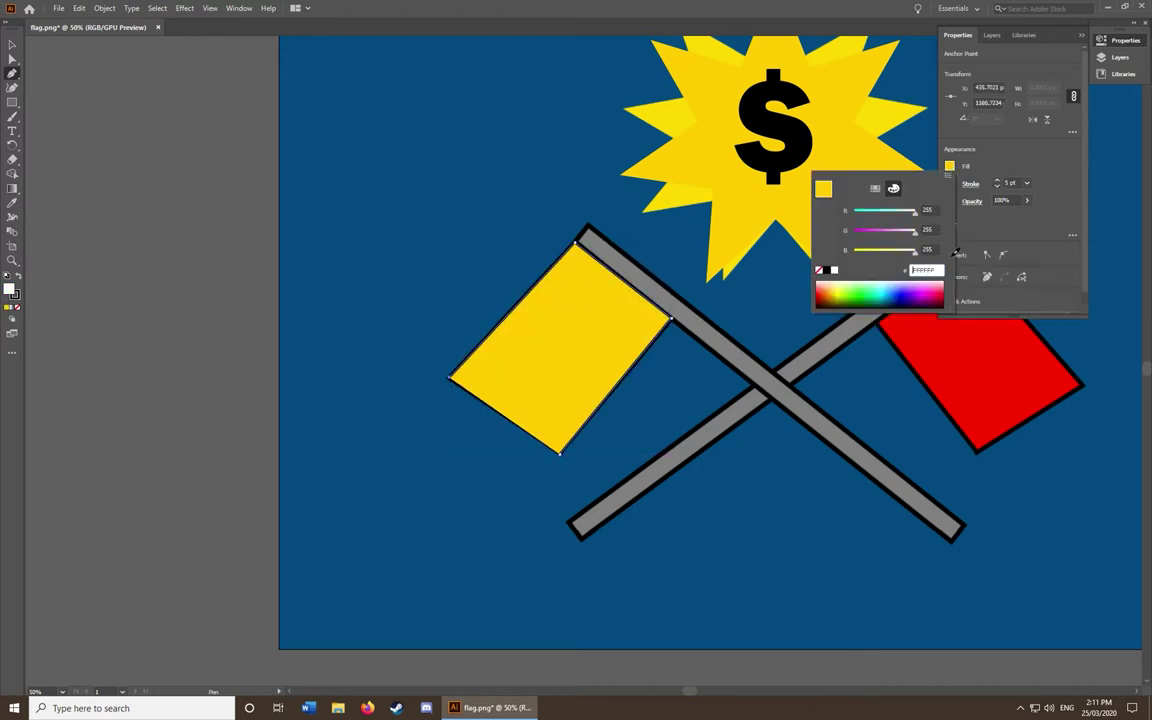
left_click(834, 267)
Try moving the traced white flag off the original artwork, and undo the move.
left_click(12, 45)
left_click_drag(547, 345, 410, 295)
key("ctrl+z")
Trace the white flag's diagonal pole as a closed path with the Pen tool.
left_click(11, 80)
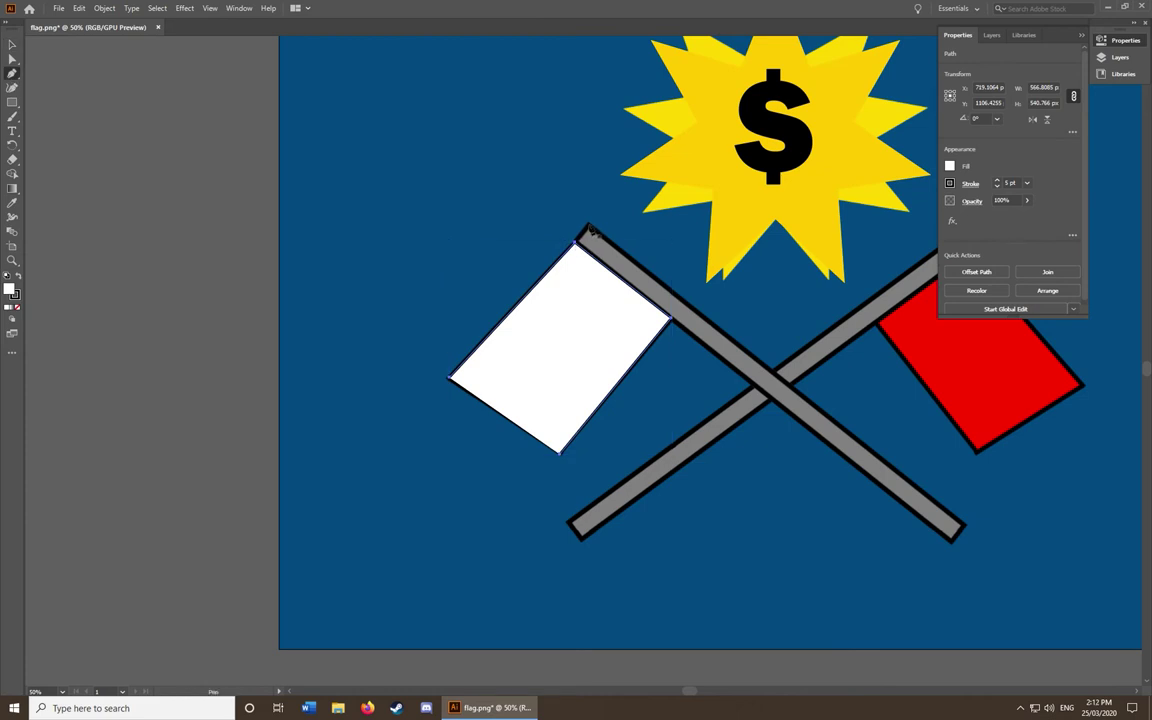
left_click(951, 545)
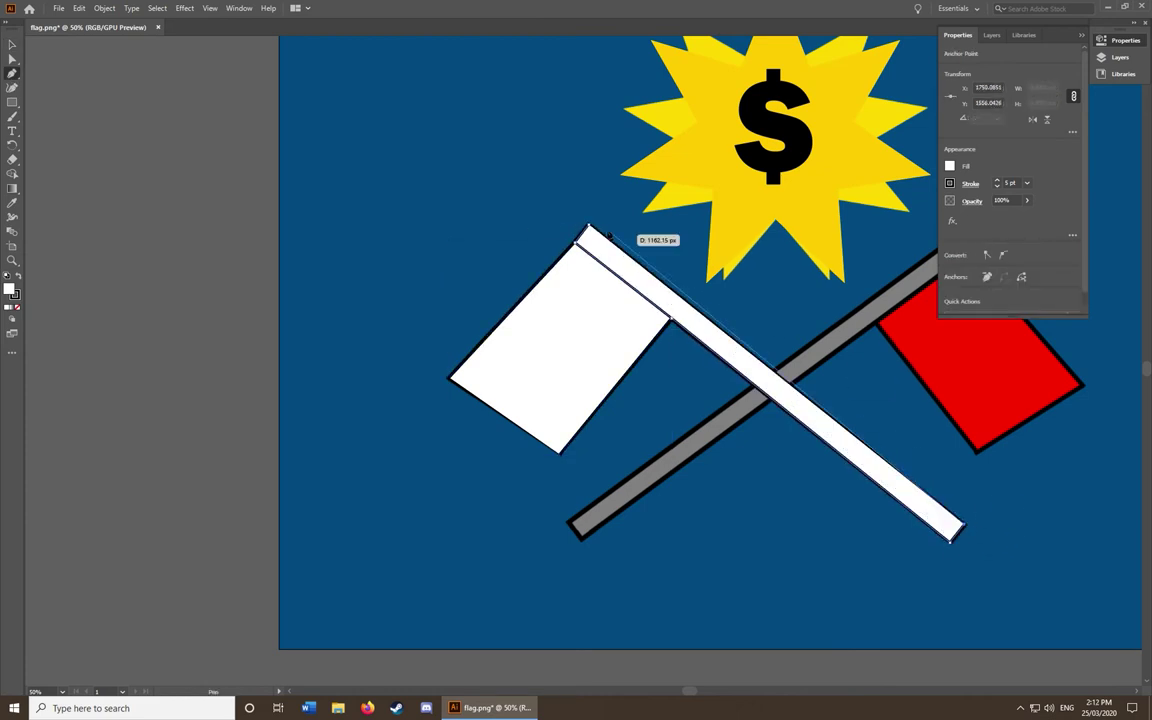
left_click(612, 352)
left_click(643, 288)
Fill the traced pole with the grey sampled from the opposite pole.
left_click(949, 166)
key("Escape")
key("i")
left_click(659, 478)
left_click(949, 166)
key("Escape")
Set the traced white flag's stroke weight to 10 pt.
key("v")
left_click(560, 350)
key("Return")
key("Escape")
left_click(528, 358)
left_click(528, 358)
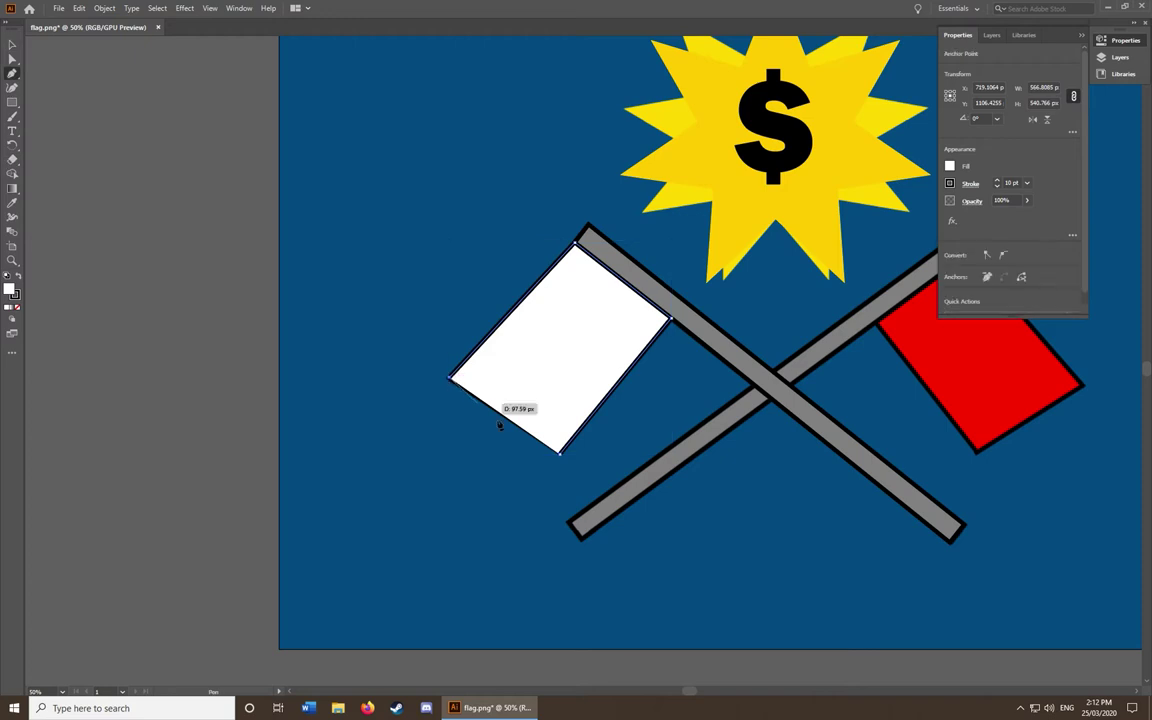
Draw a grey rectangle about 558 × 153 px over the white flag, rotate it 45° and widen it to cover the flag.
left_click(10, 45)
mouse_move(590, 358)
left_mouse_down()
mouse_move(514, 188)
mouse_move(590, 360)
left_mouse_up()
key("ctrl+shift+a")
key("m")
left_click_drag(664, 318, 668, 318)
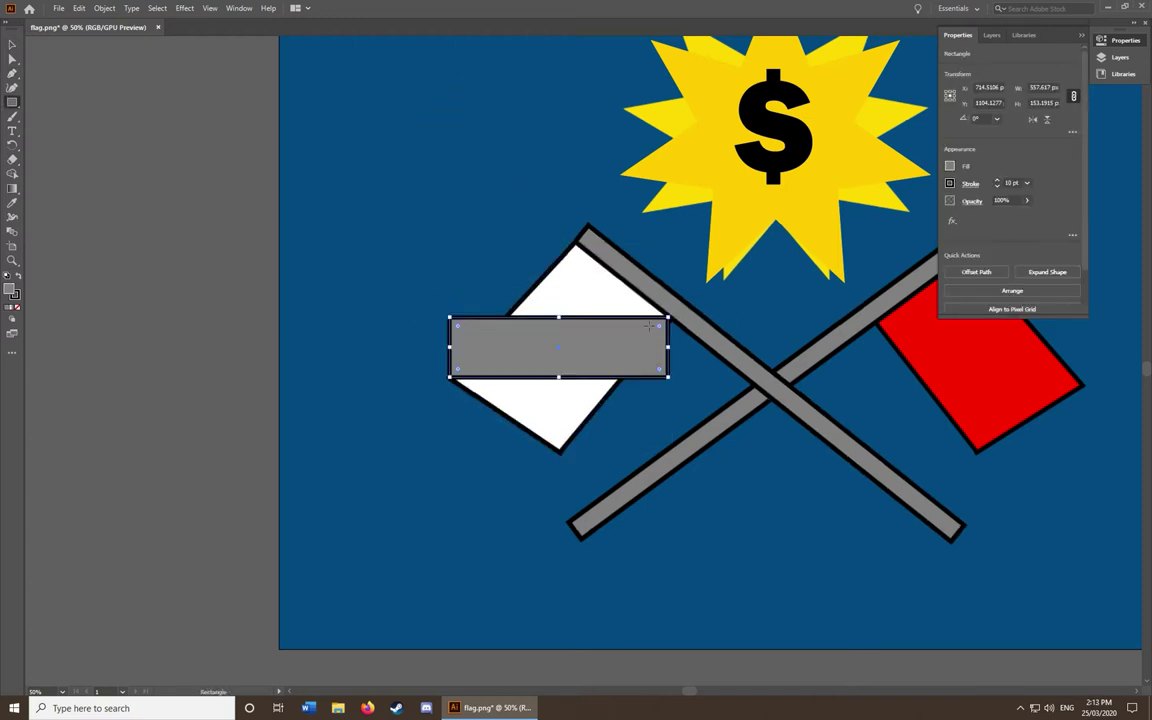
left_click_drag(627, 230, 625, 232)
left_click_drag(581, 363, 601, 390)
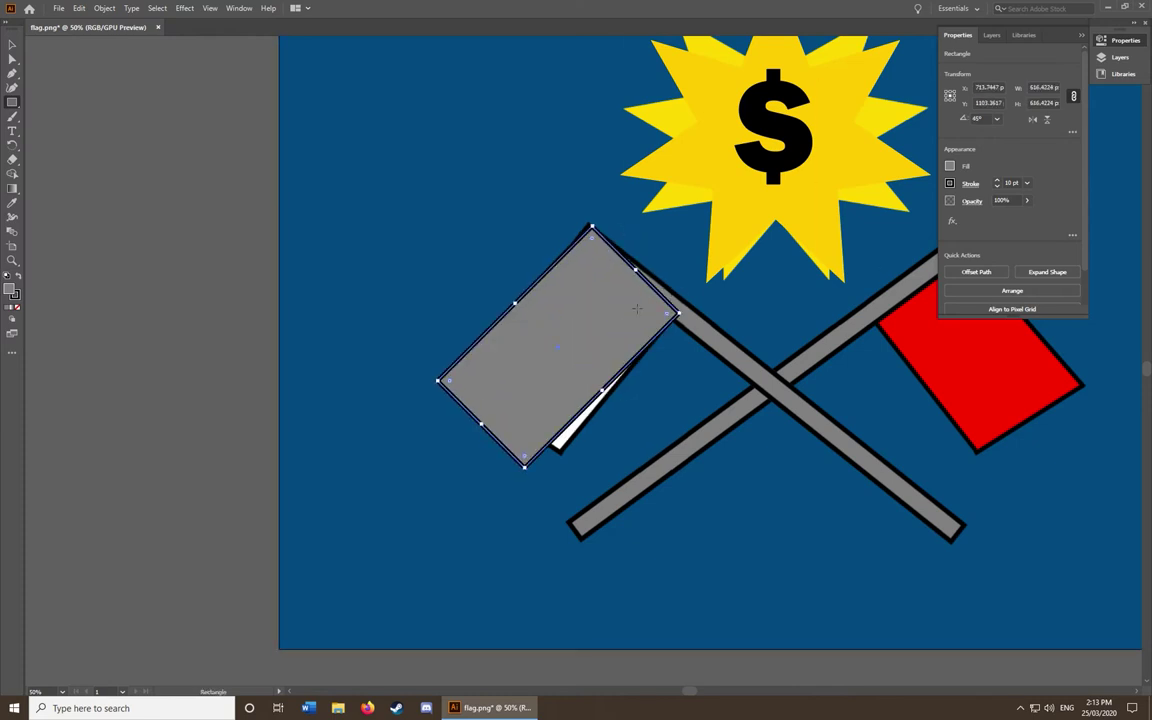
Shift the rotated rectangle's corner against the flag pole and fill it white.
left_click(9, 43)
left_click_drag(640, 316, 632, 322)
left_click(949, 165)
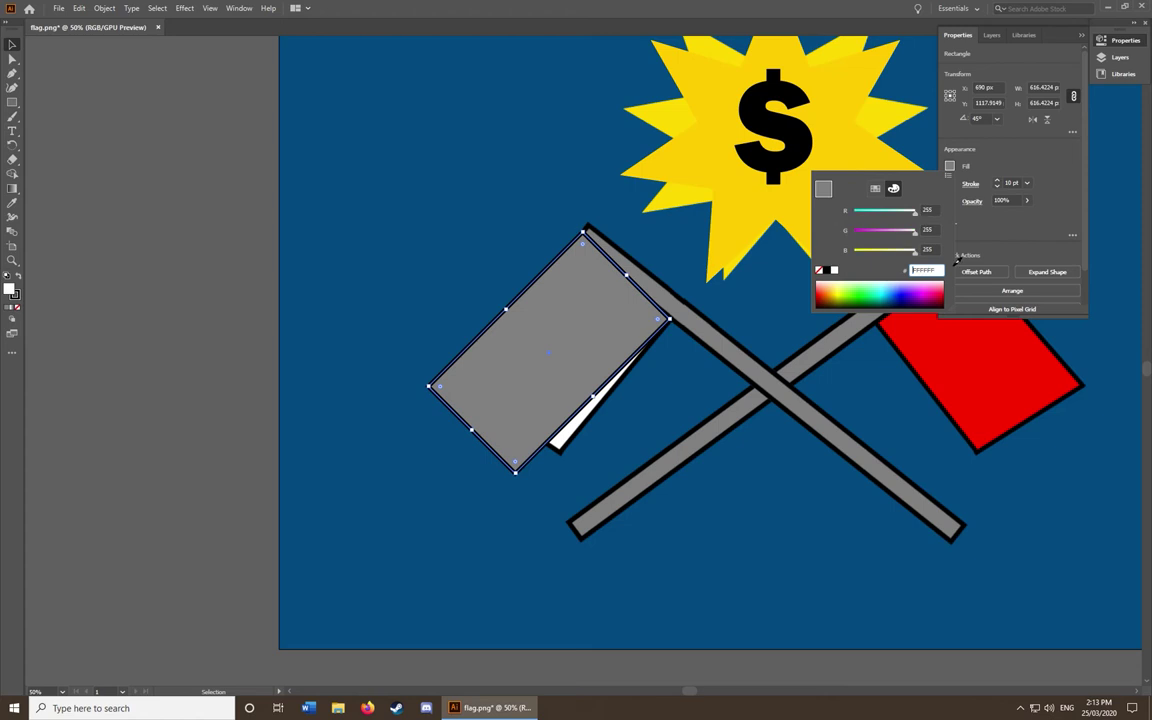
left_click(829, 237)
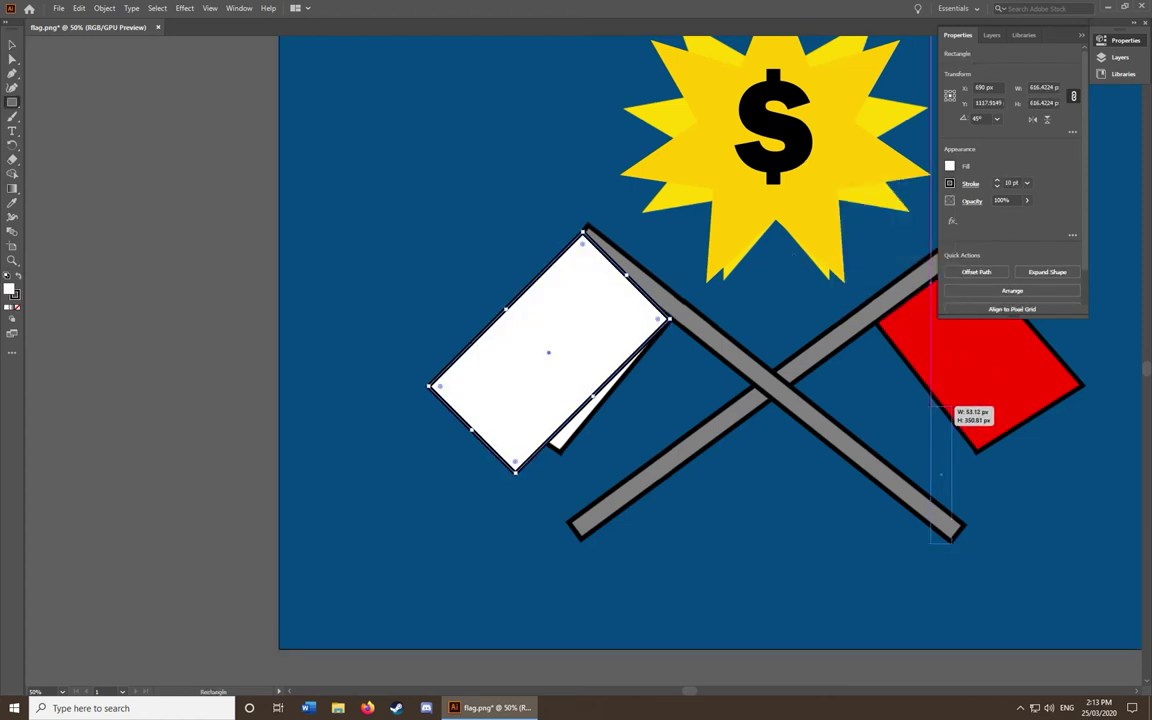
Draw a narrow white rectangle about 53 px wide, rotate it 45° and place it along the white flag's pole edge.
left_click_drag(952, 388, 953, 386)
left_click_drag(873, 379, 885, 400)
key("v")
left_click_drag(940, 465, 622, 258)
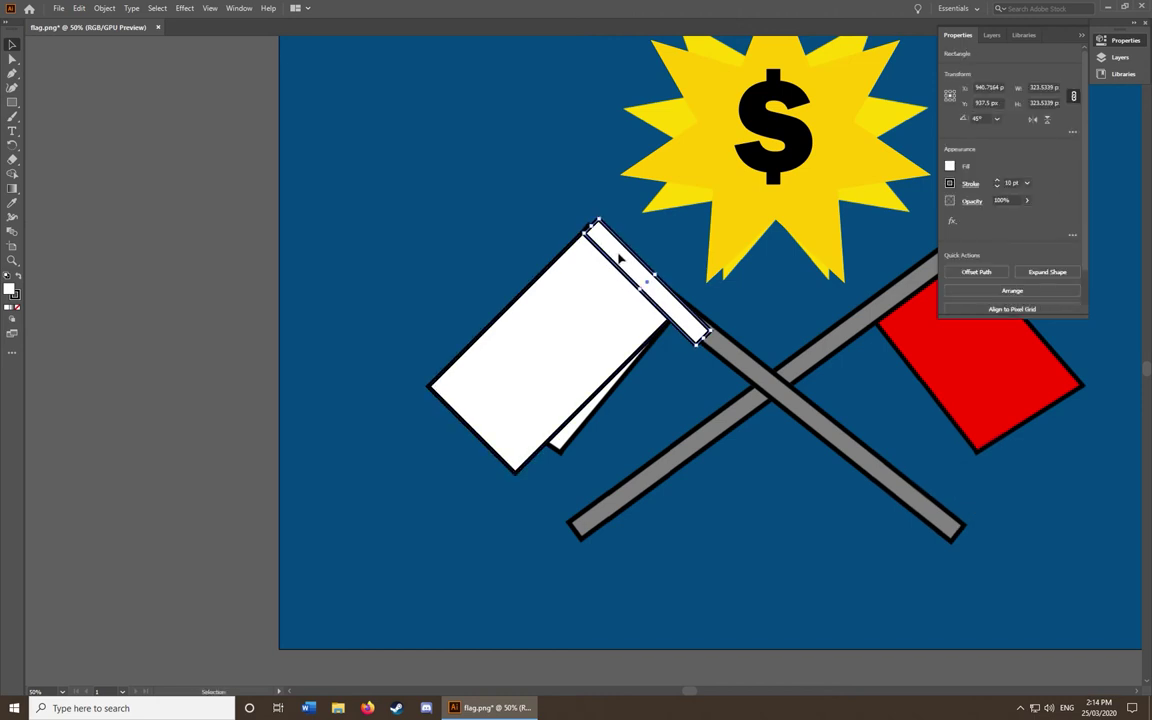
Shift the white flag and its strip about 50 px up and left, with the strip flush against the flag's edge.
key("ctrl+plus")
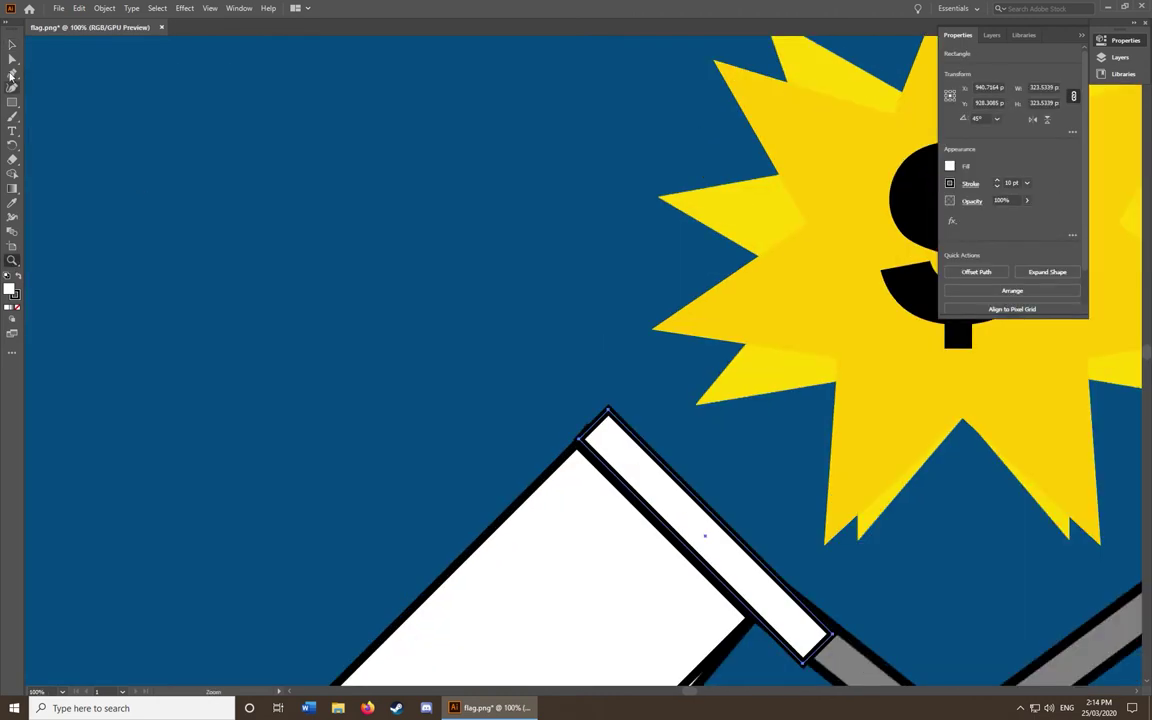
scroll(681, 419, "down", 1)
left_click_drag(613, 496, 589, 373)
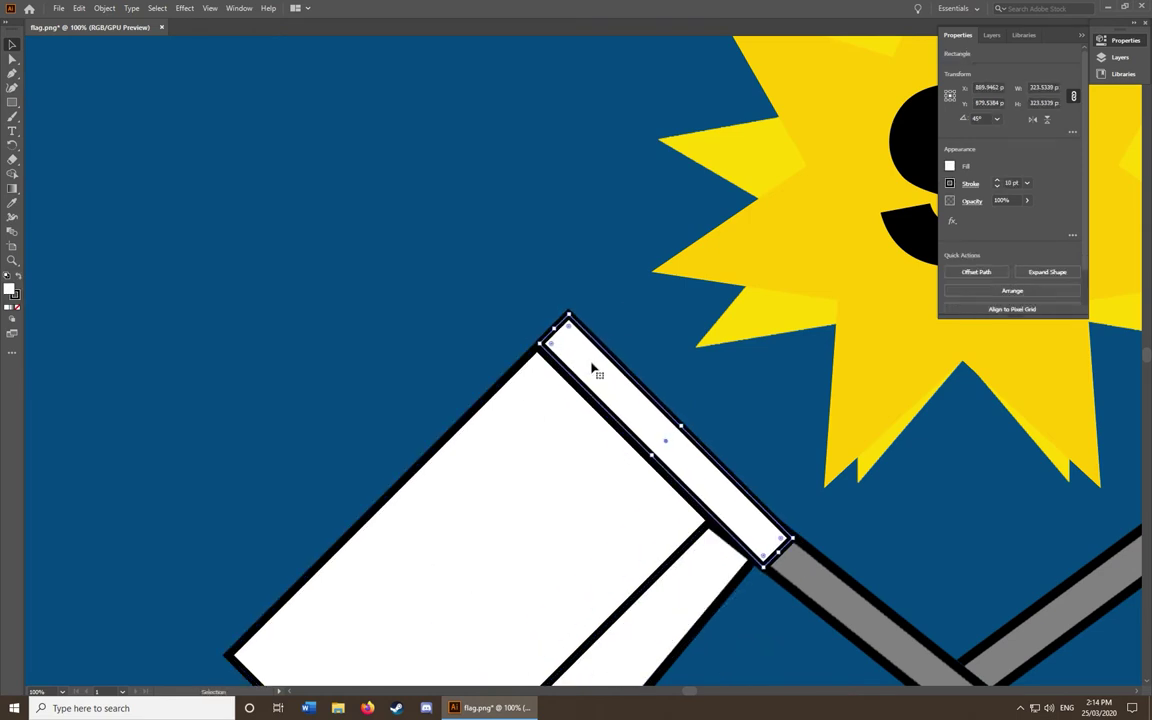
Lengthen the white strip diagonally downward past the pole crossing to span about 914 px horizontally and vertically.
scroll(610, 364, "down", 4)
left_click_drag(692, 222, 743, 273)
left_click_drag(744, 273, 760, 290)
left_click_drag(668, 507, 866, 588)
key("z")
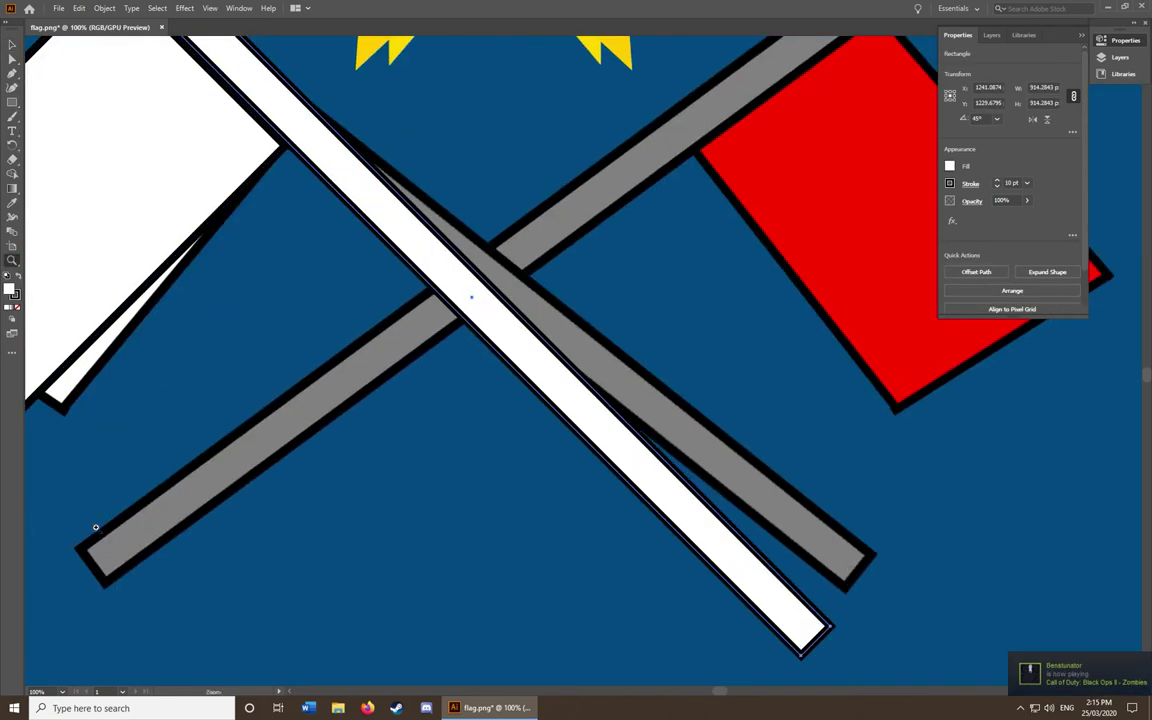
Give the white diagonal strip the original pole's grey fill and a 10 pt black stroke.
left_click(62, 691)
left_click(89, 529)
left_click(713, 500)
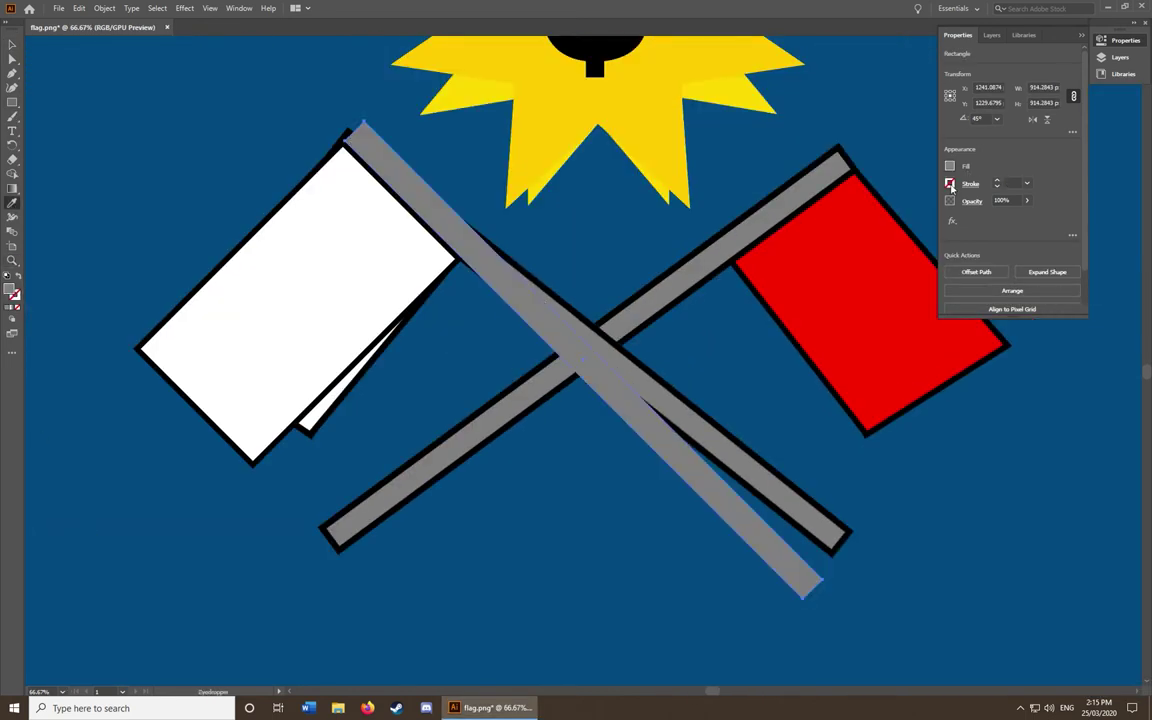
Duplicate the white flag together with its grey pole and reflect the copy into a mirrored flag.
key("v")
left_click(386, 290)
left_click_drag(386, 290, 505, 266)
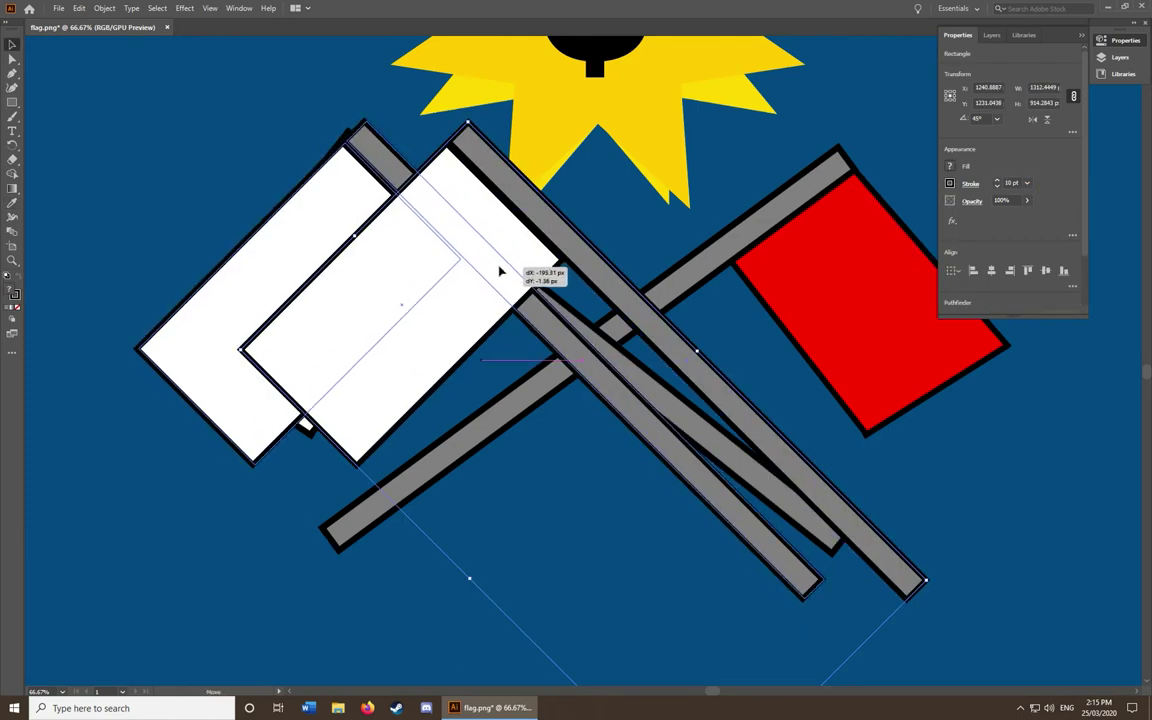
right_click(505, 266)
mouse_move(540, 437)
left_click(656, 496)
key("Return")
Place the mirrored flag over the original red flag and arrange its pole behind the other pole at the crossing.
left_click_drag(665, 275, 699, 296)
left_click(656, 440)
right_click(656, 440)
left_click(835, 481)
Fill the mirrored flag with bright red and clear the original flag image from behind the vector shapes.
scroll(545, 404, "up", 3)
key("i")
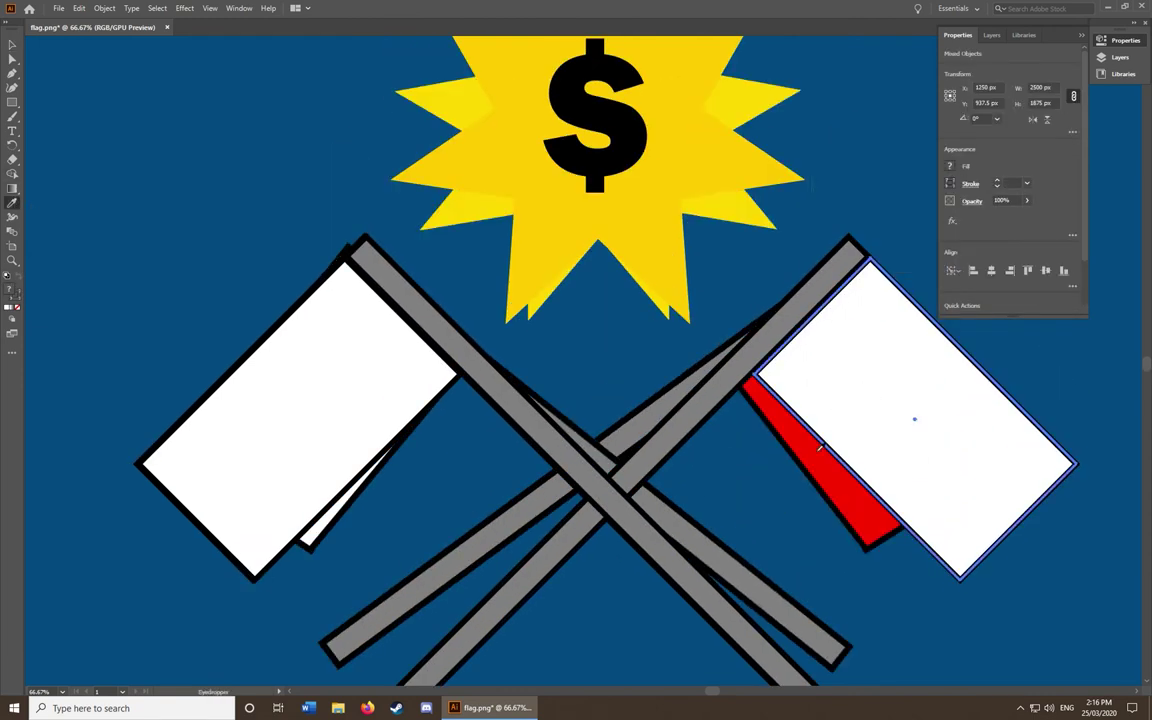
left_click(949, 166, "shift")
left_click(830, 290)
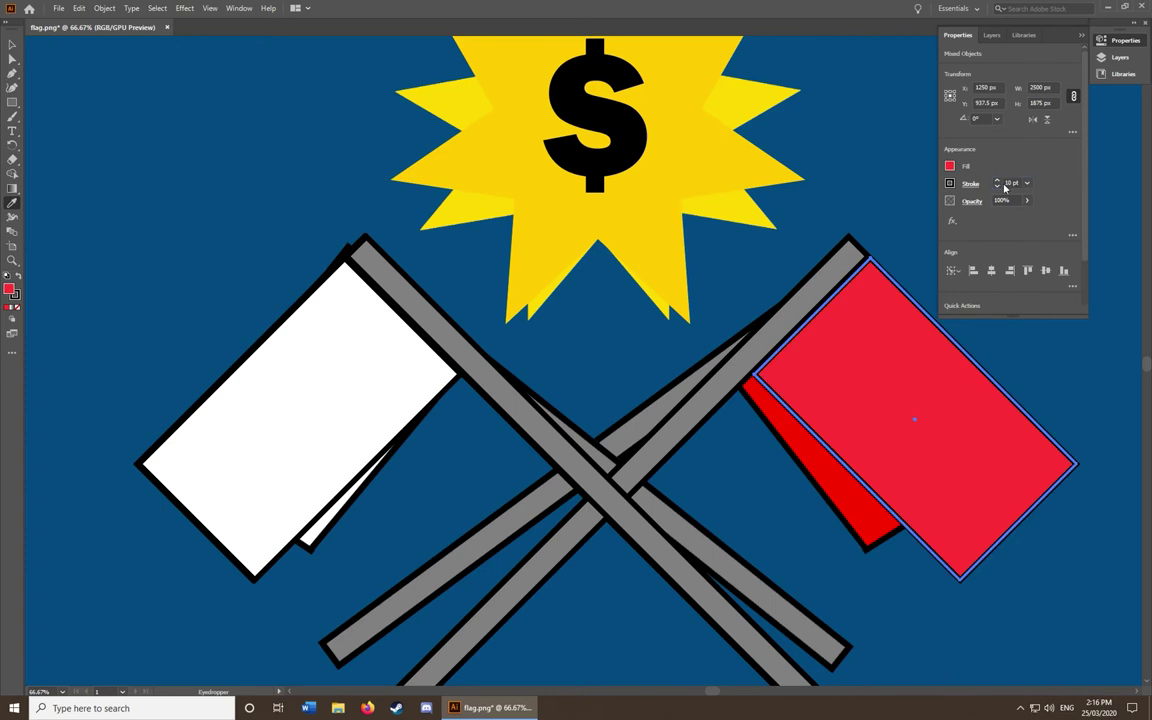
scroll(944, 620, "down", 1)
left_click(874, 321)
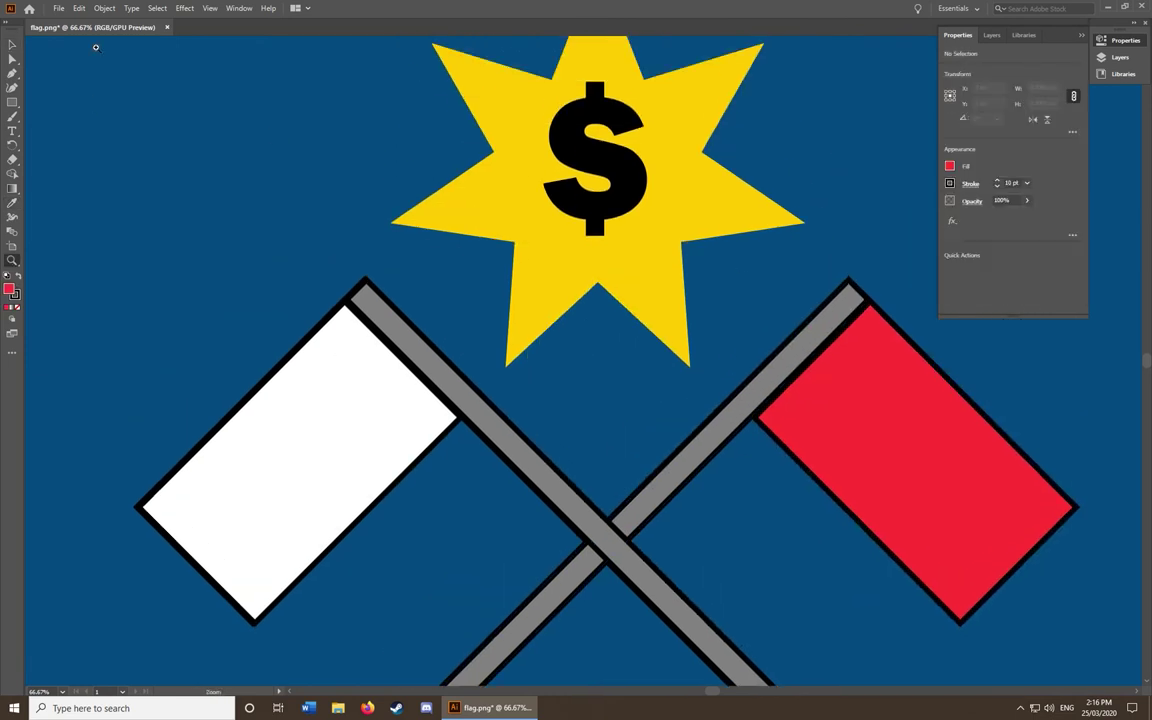
left_click(62, 691)
left_click(82, 530)
left_click(447, 270)
left_click(447, 270)
left_click_drag(656, 355, 648, 362)
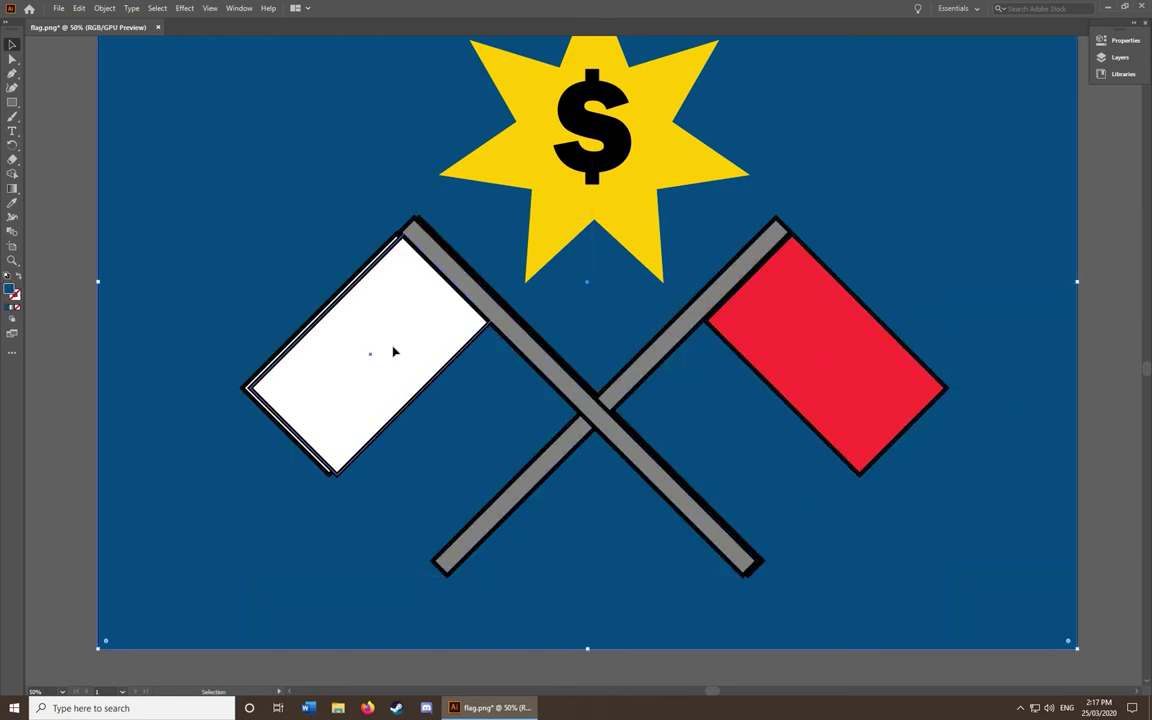
key("ctrl+z")
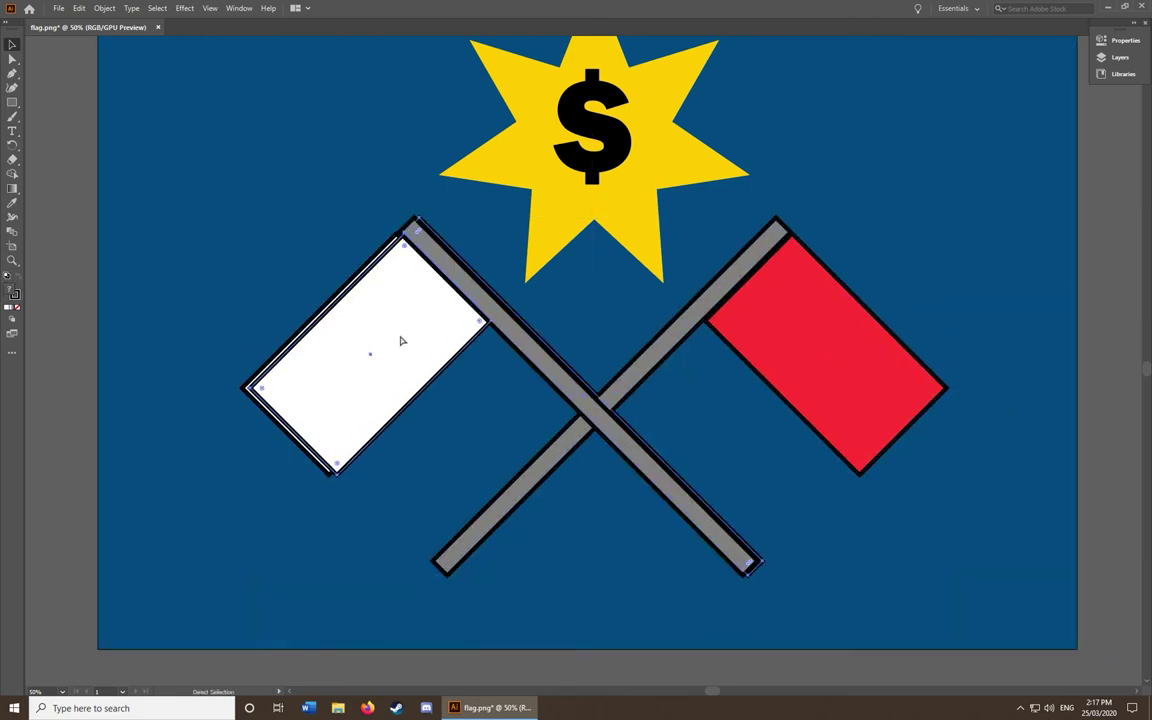
Reposition the white flag with its pole and nudge the flags so the crossed pair is symmetrical.
key("a")
key("ctrl+a")
key("v")
left_click_drag(390, 250, 406, 232)
right_click(583, 397)
left_click(643, 368)
left_click(764, 329)
left_click_drag(629, 378, 636, 378)
scroll(652, 420, "up", 1)
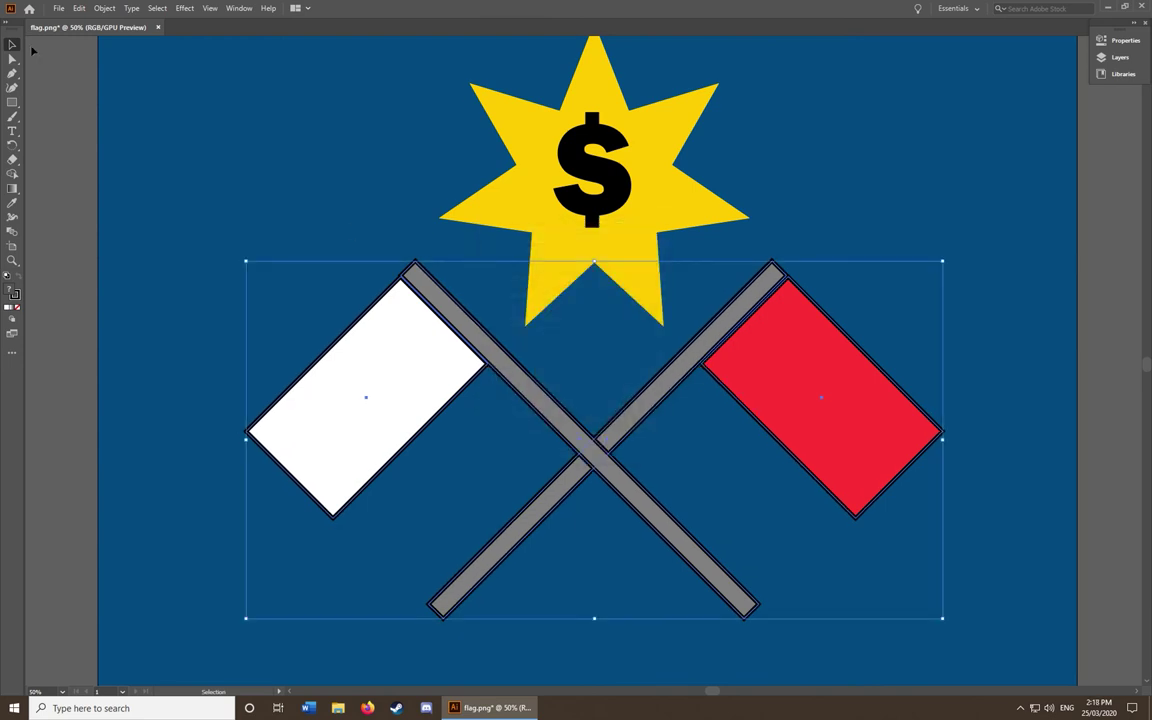
Try to nudge the crossed flags and the dollar sign into line with the star by hand.
left_click(588, 367)
scroll(588, 367, "up", 1)
scroll(552, 202, "down", 2)
key("z")
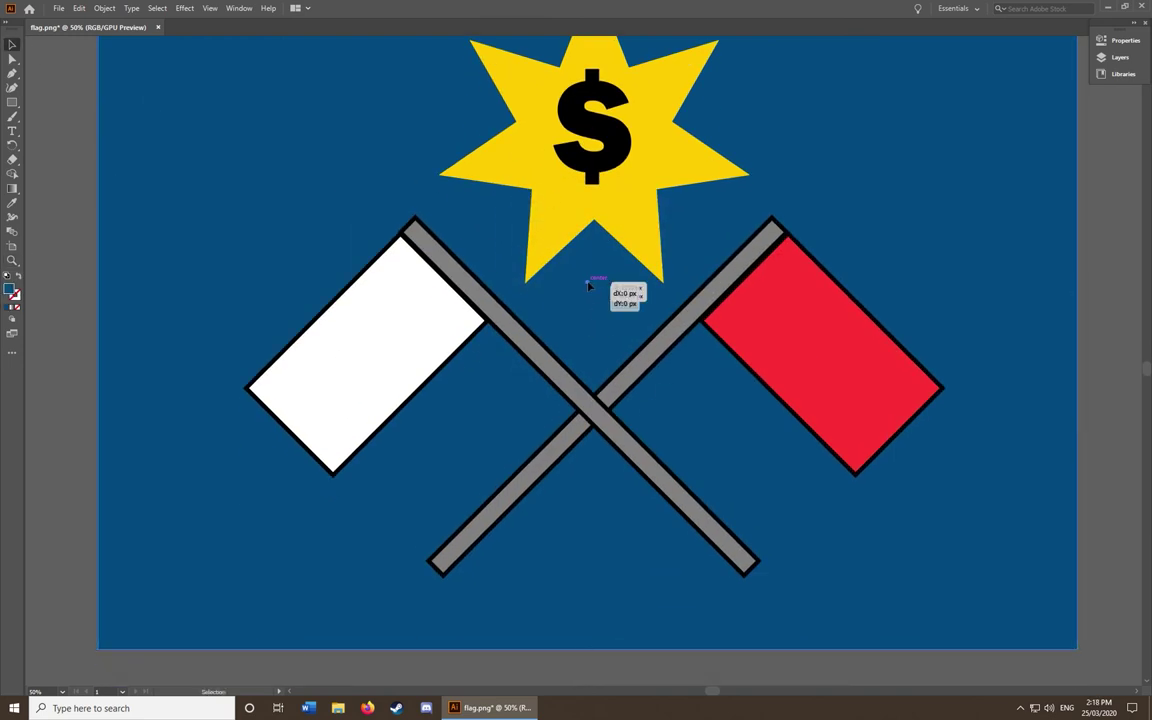
mouse_move(597, 406)
left_mouse_down()
mouse_move(590, 252)
mouse_move(597, 406)
left_mouse_up()
left_click(593, 130)
left_click_drag(593, 130, 595, 130)
left_click_drag(630, 248, 627, 244)
Select both flags and both poles and align them on their horizontal centers.
left_click(1120, 40)
left_click(878, 40)
left_click(671, 159)
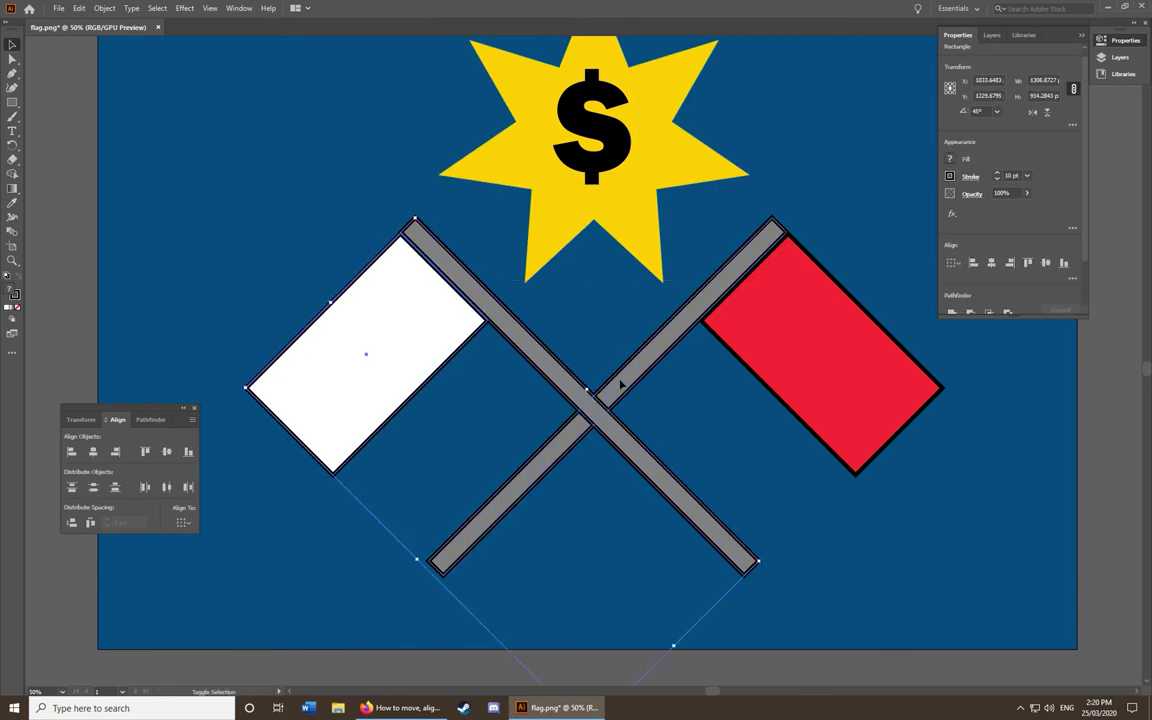
left_click(94, 452)
Slide the red flag and the white flag horizontally outward from the crossing until each sits flush against its own pole.
left_click(753, 404)
left_click_drag(648, 404, 861, 404)
key("ctrl+z")
key("Return")
key("Escape")
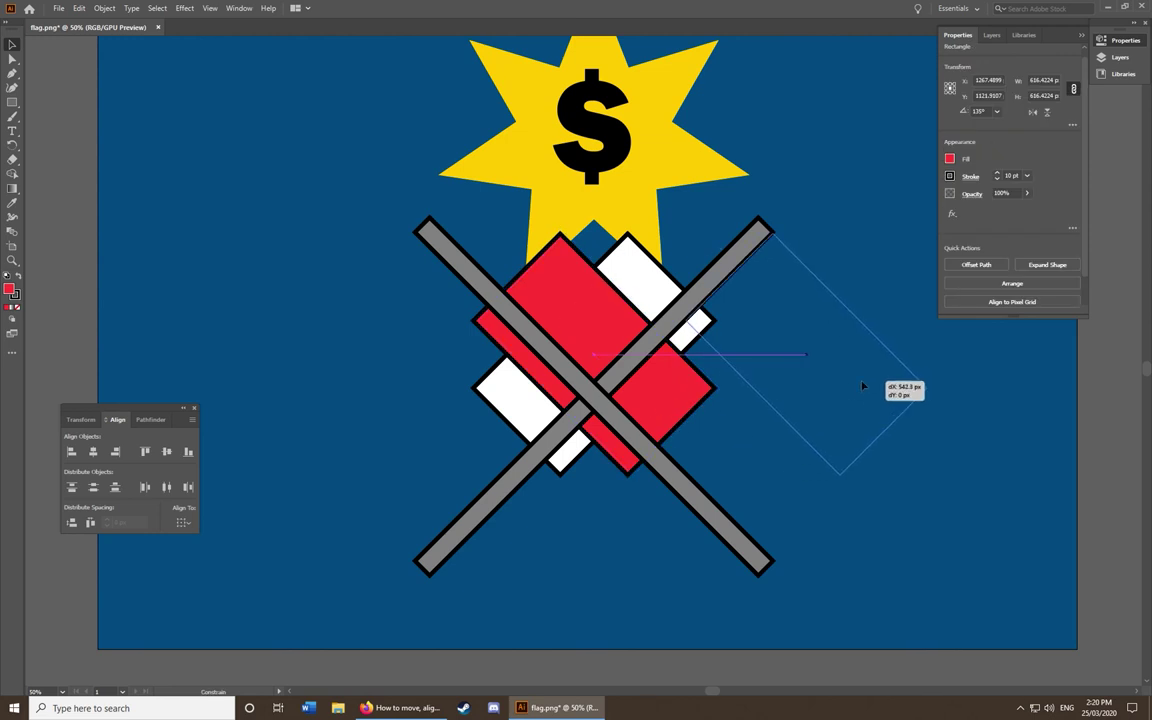
left_click_drag(862, 385, 868, 385)
left_click_drag(597, 355, 393, 316)
key("ctrl+z")
key("ctrl+z")
left_click_drag(660, 391, 864, 391)
left_click_drag(590, 358, 380, 324)
scroll(620, 450, "up", 3)
Shift the yellow star and the dollar sign together slightly to the left on the blue background.
left_click(620, 450)
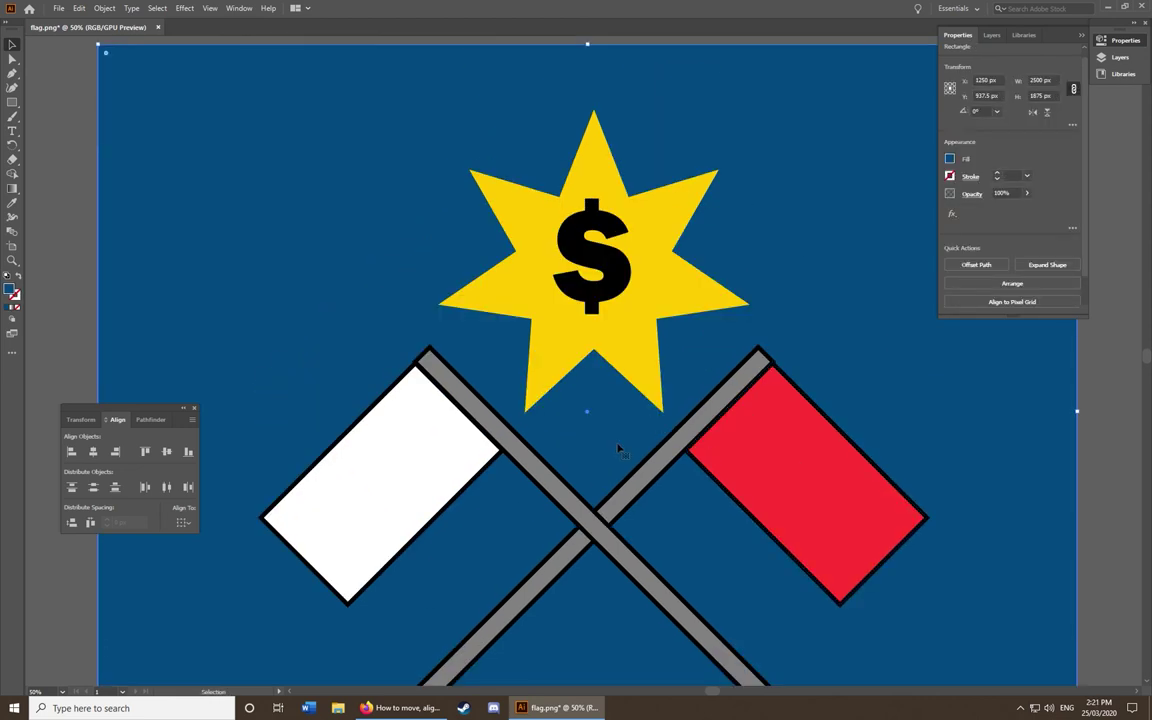
scroll(620, 450, "up", 3)
left_click(591, 340)
left_click(591, 275)
left_click(591, 340)
left_click(336, 94)
left_click(591, 340)
left_click(200, 211)
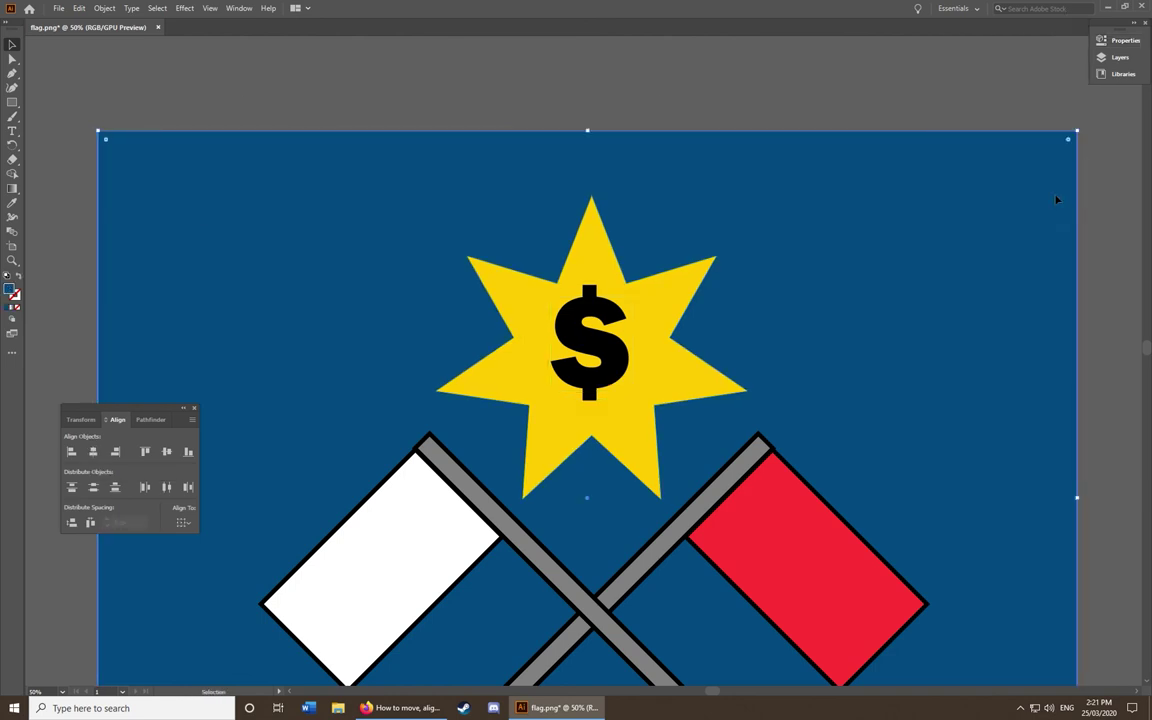
Center the star, dollar sign, flags and poles horizontally on the artboard.
left_click(619, 305)
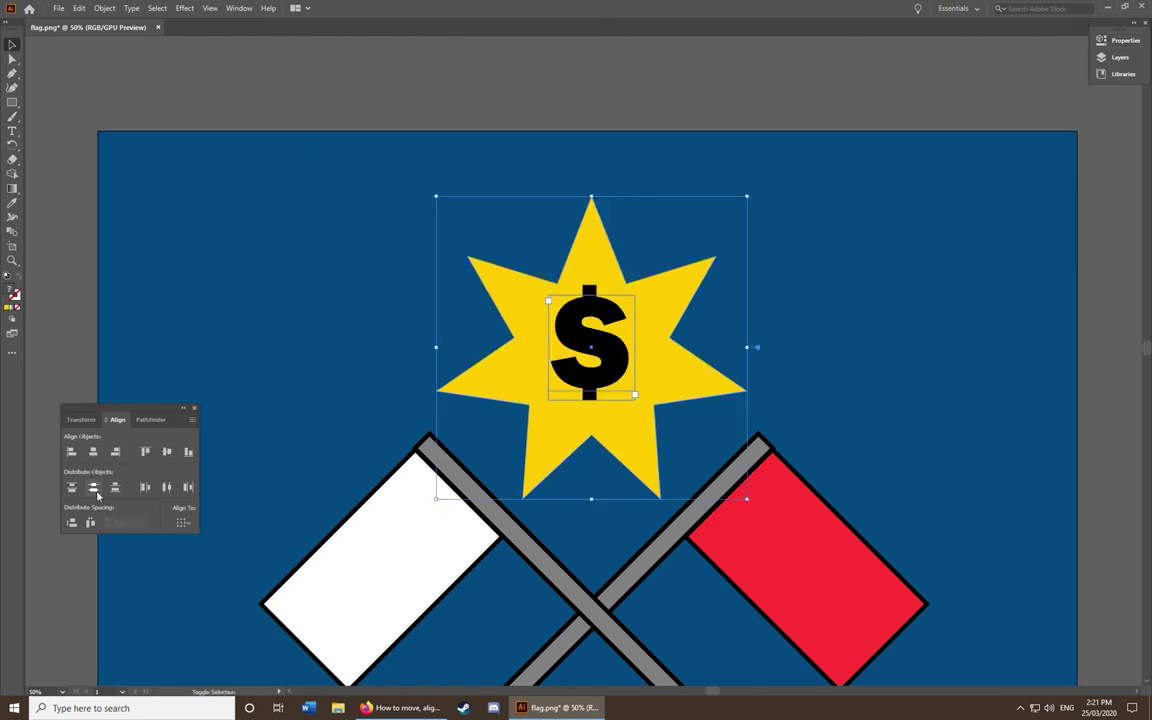
left_click(183, 522)
scroll(150, 500, "down", 1)
left_click(257, 555)
scroll(400, 400, "down", 2)
left_click(500, 405)
Move the white flag horizontally out to the left pole top and the red flag out to the right pole top.
left_click(373, 424, "shift")
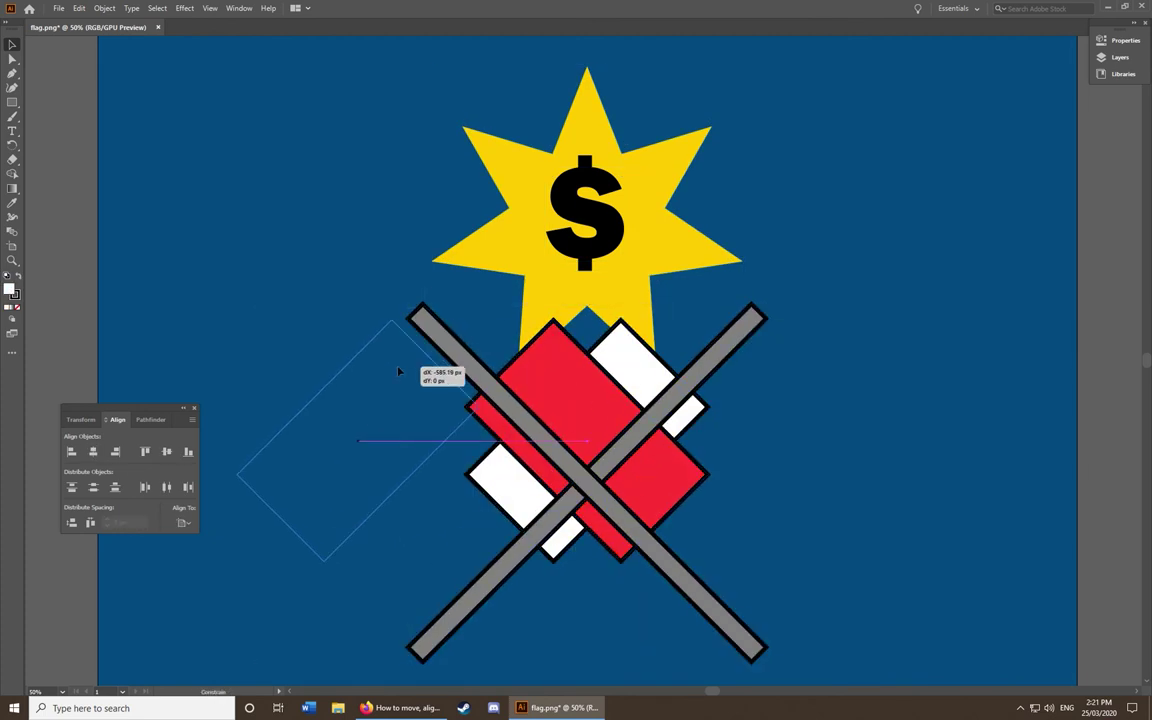
left_click_drag(414, 372, 414, 372)
left_click(561, 397)
left_click_drag(772, 390, 771, 386)
scroll(936, 398, "up", 2)
scroll(936, 398, "down", 1)
Open the Save As dialog for the finished flag artwork.
key("ctrl+shift+s")
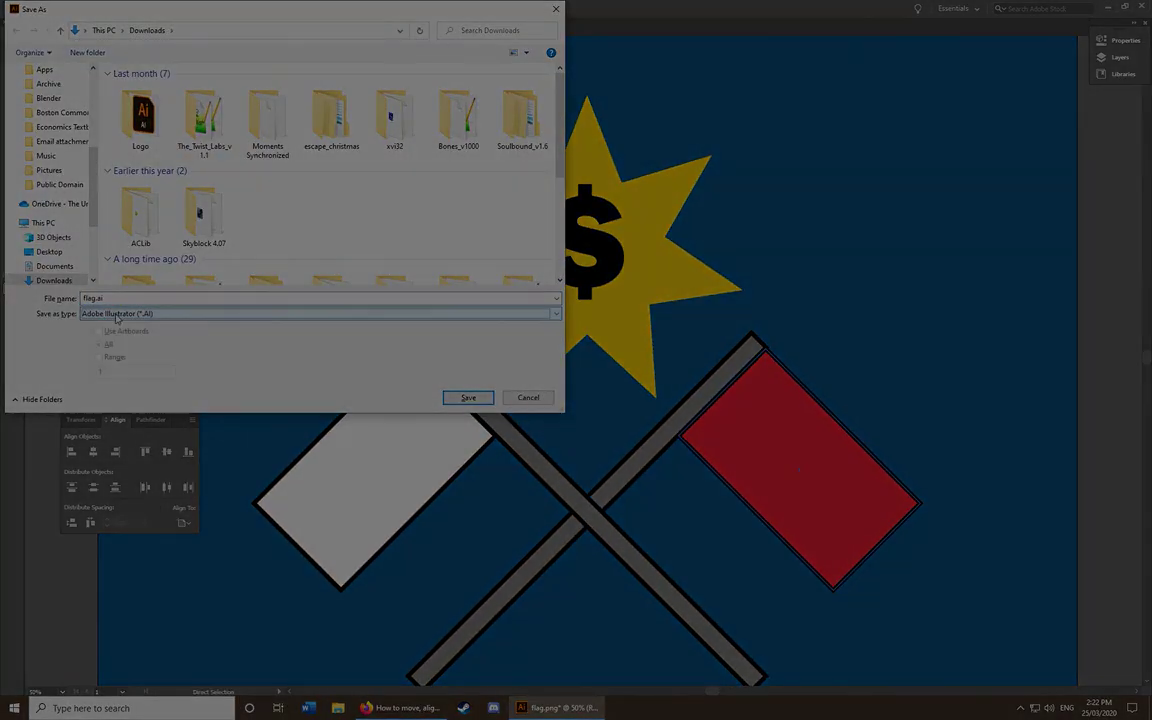